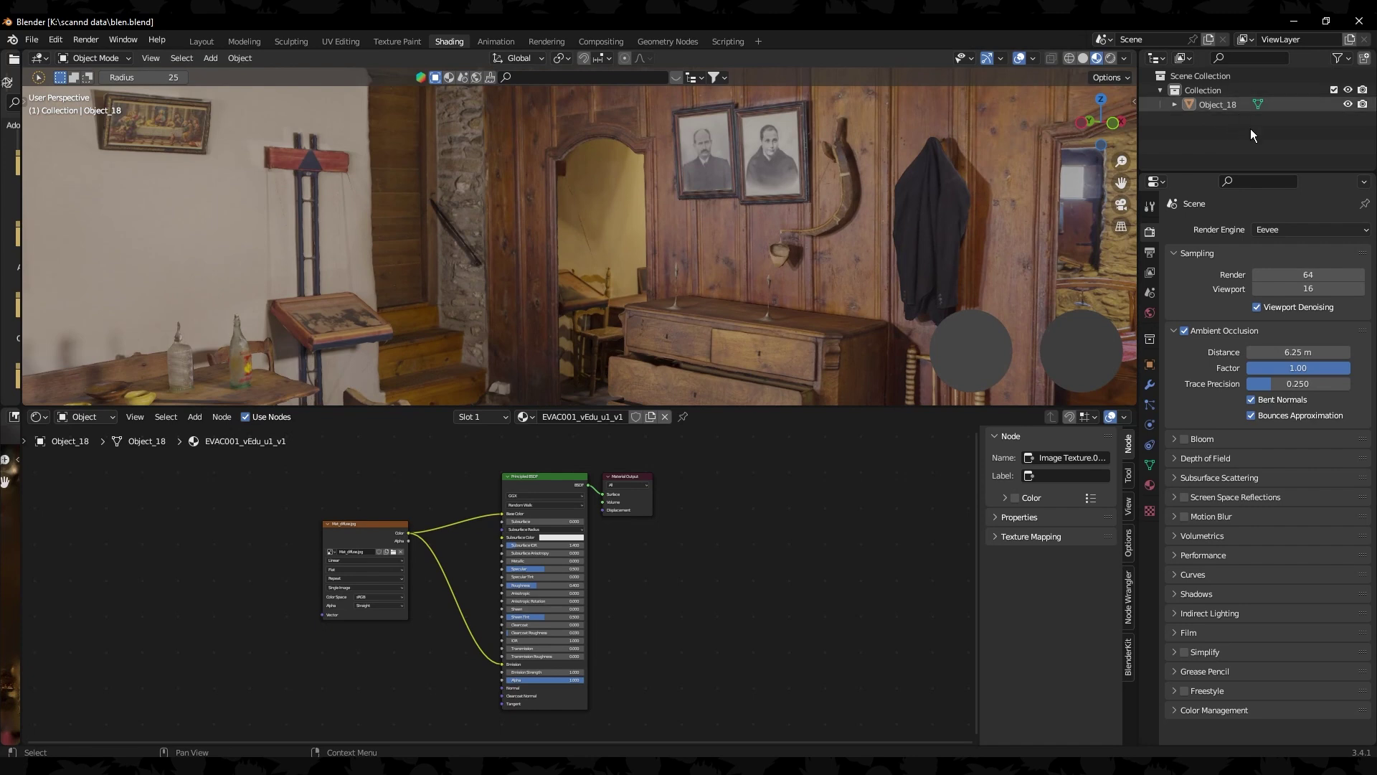
- Disconnect the Mat_diffuse.jpg texture from the Emission input of the room material's Principled BSDF
middle_click_drag(625, 240, 503, 387)
scroll(443, 638, "up", 3)
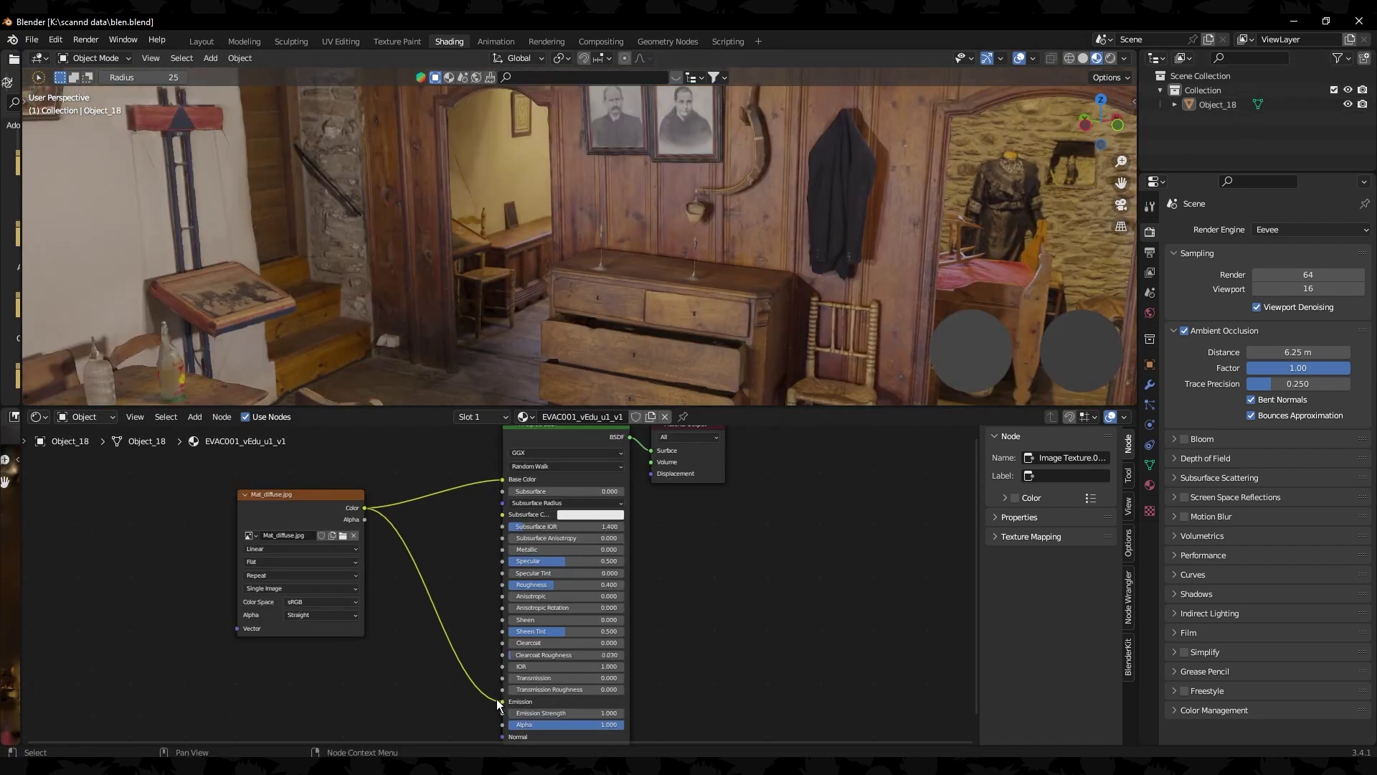
left_click_drag(501, 702, 463, 677)
middle_click_drag(919, 215, 793, 262)
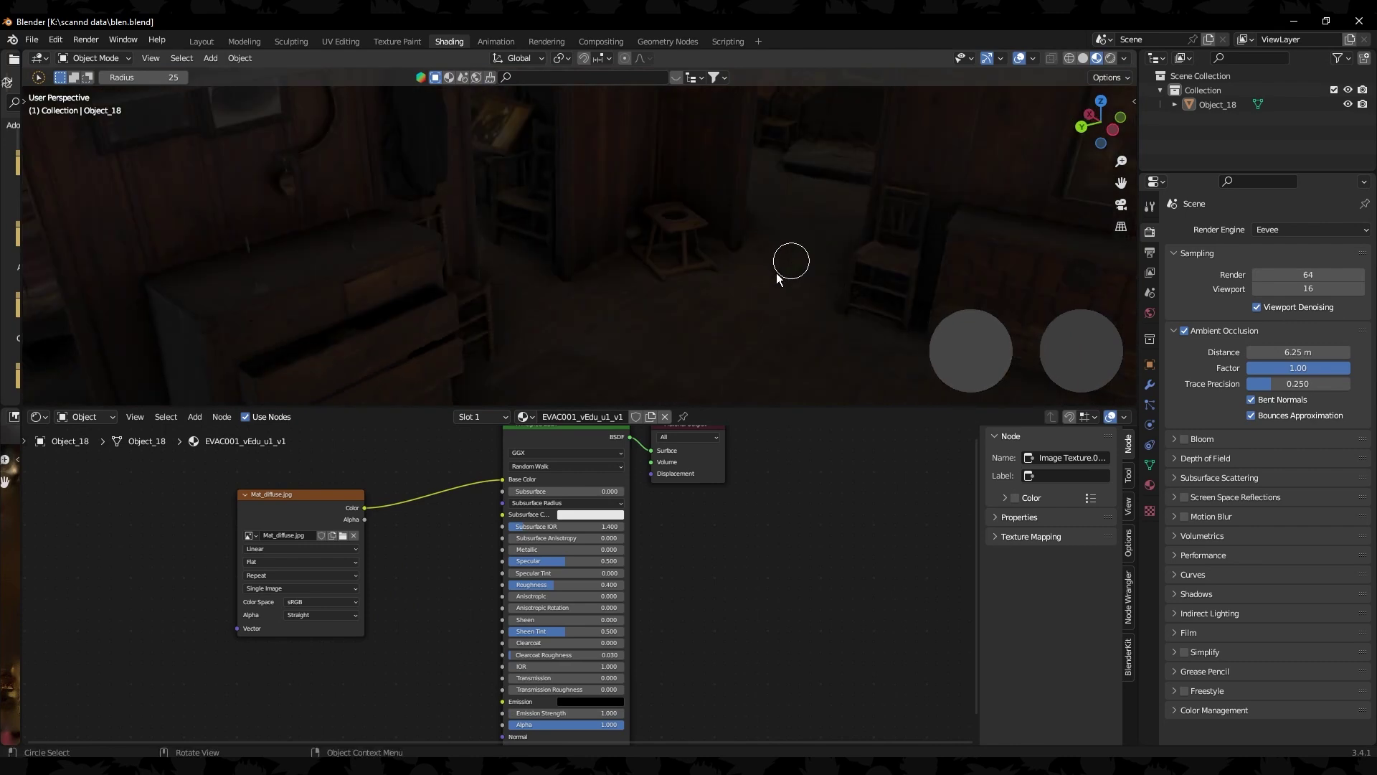
- Add a point light and position it just above the wooden floor in the middle of the room
key("shift+a")
mouse_move(754, 291)
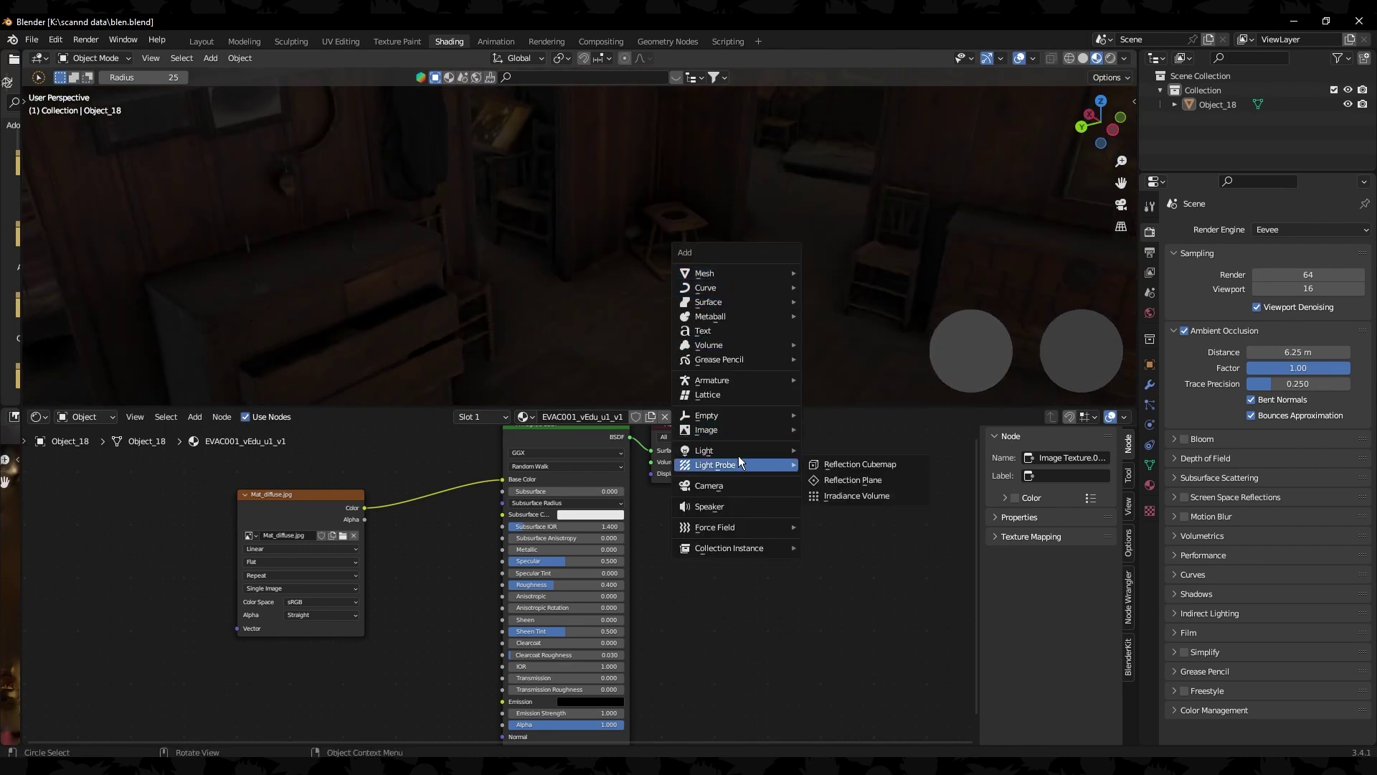
mouse_move(756, 455)
left_click(832, 454)
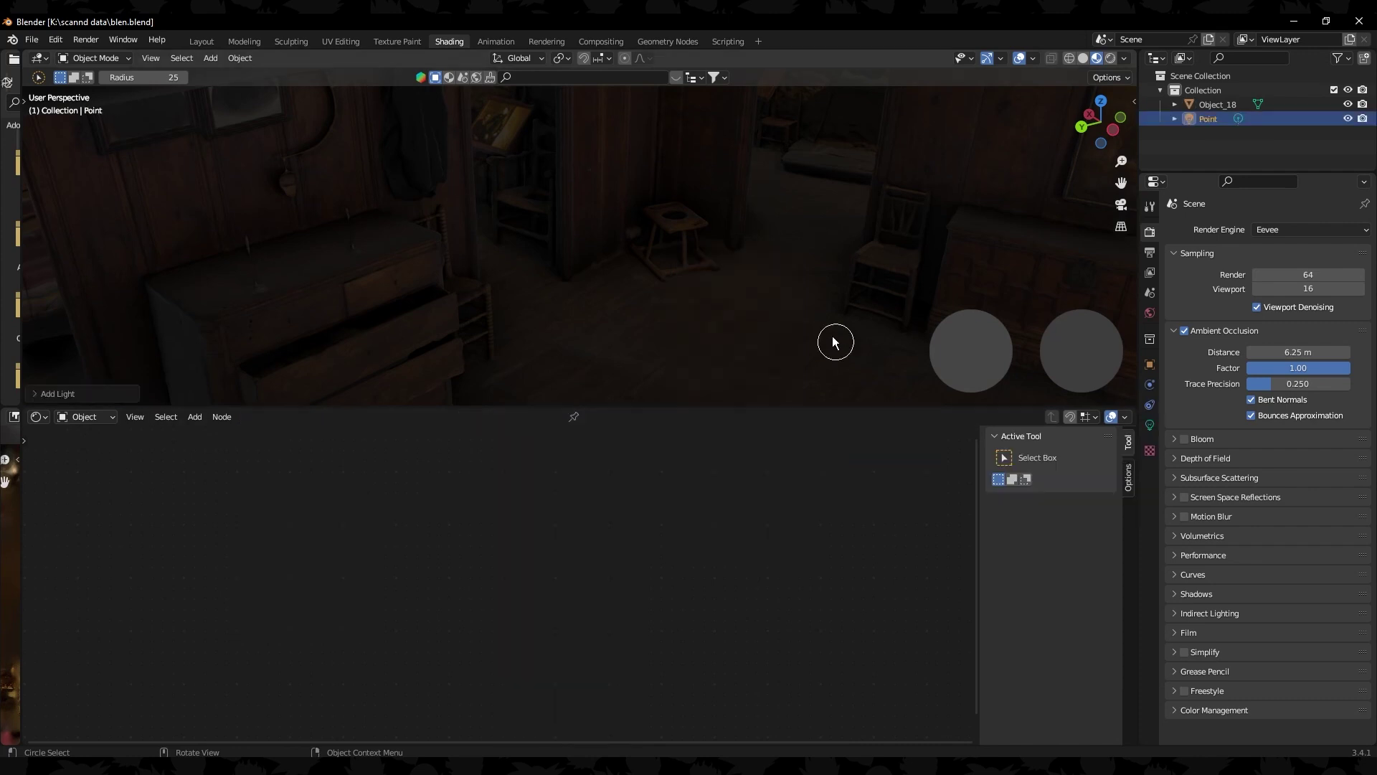
key("g")
left_click(733, 243)
middle_click_drag(772, 363, 616, 420)
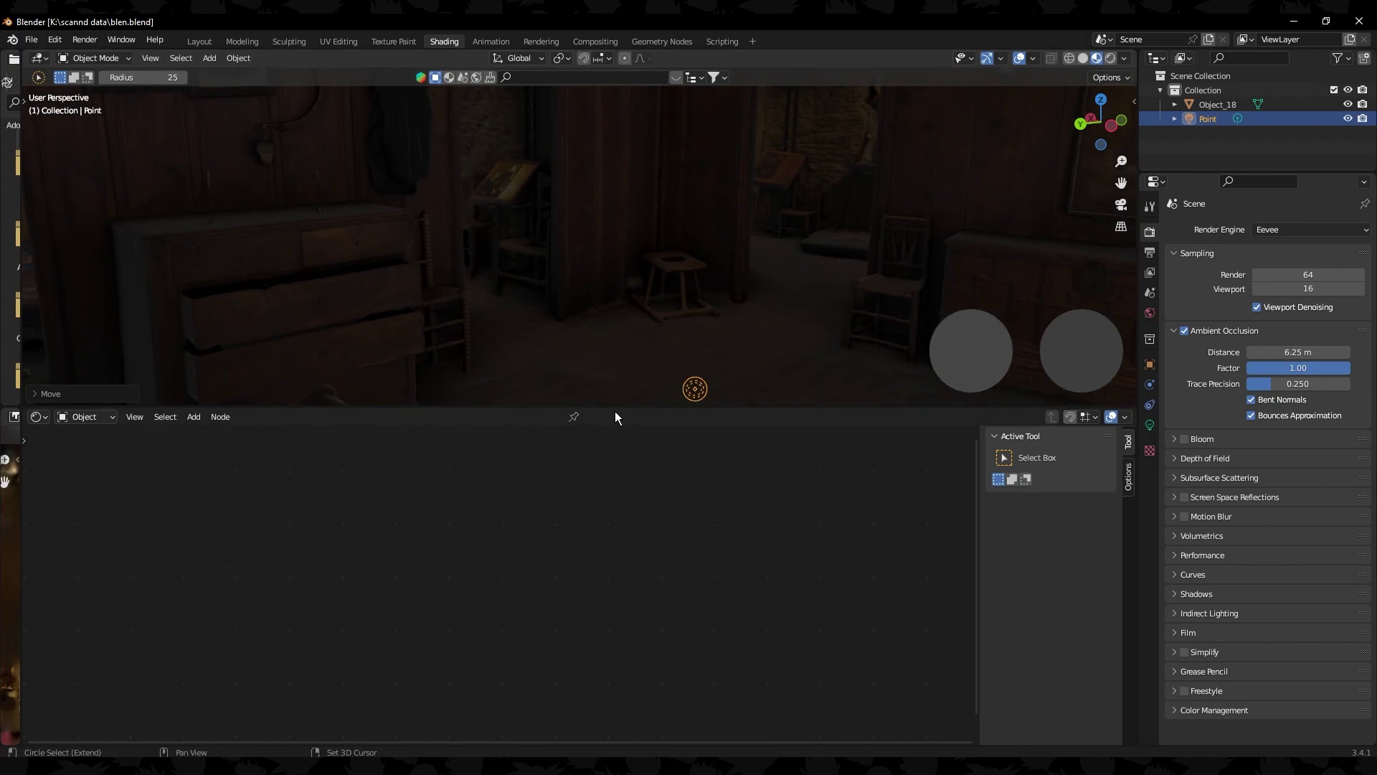
left_click_drag(615, 512, 615, 632)
middle_click_drag(777, 537, 716, 499)
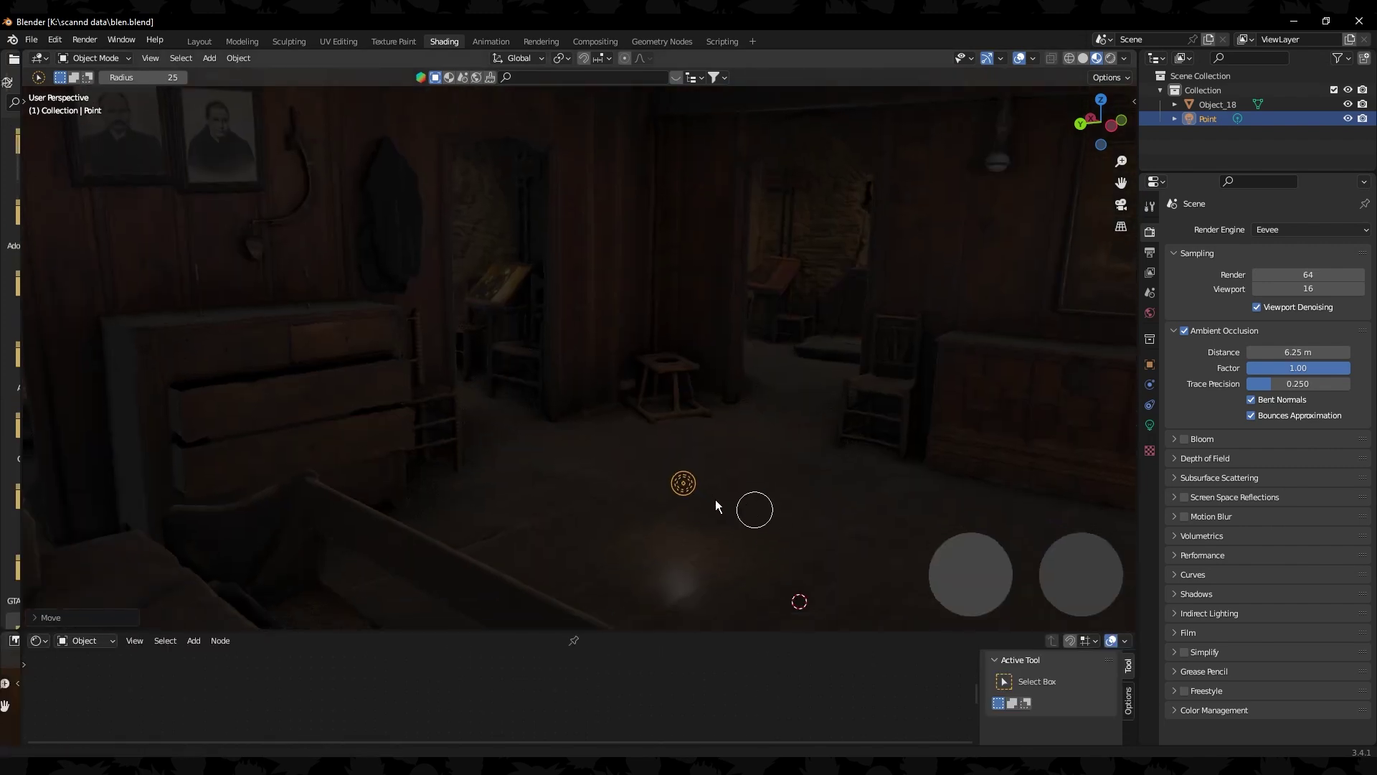
- Set the point light's power to 1000 W
left_click(1150, 425)
left_click(1296, 326)
type("10")
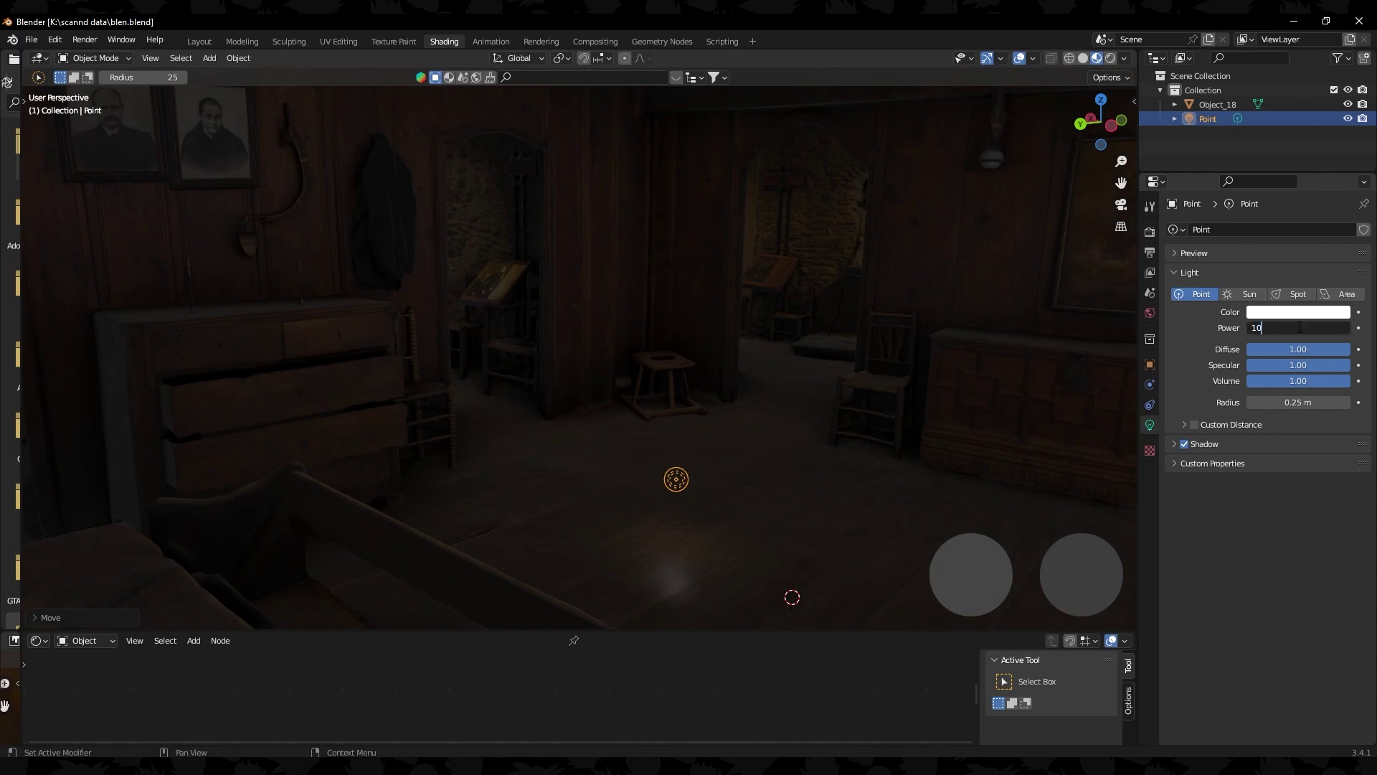
type("00")
key("Return")
- Raise the point light toward the ceiling beams and reposition it to see how it lights the wood-panelled walls
key("g")
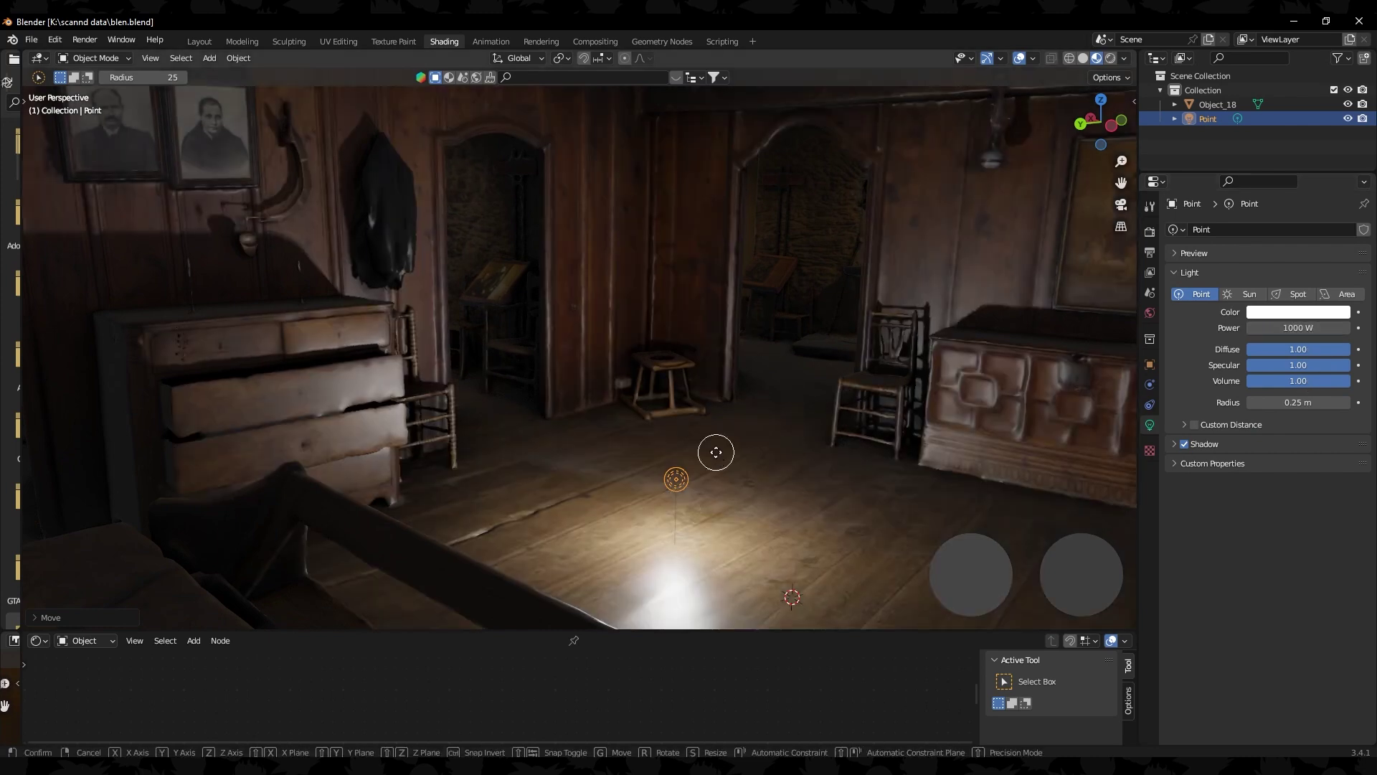
left_click(753, 94)
middle_click_drag(818, 205, 786, 181)
key("g")
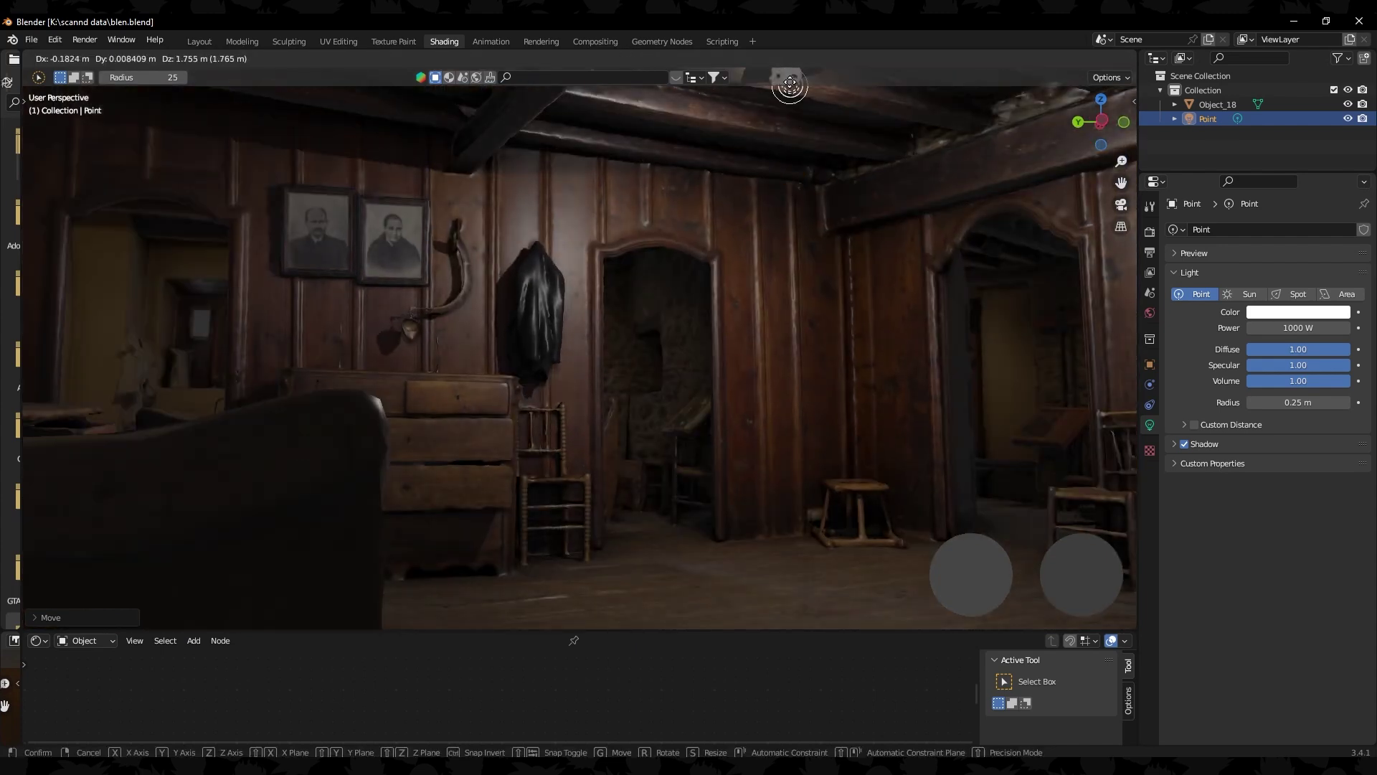
left_click(861, 201)
middle_click_drag(861, 201, 844, 323)
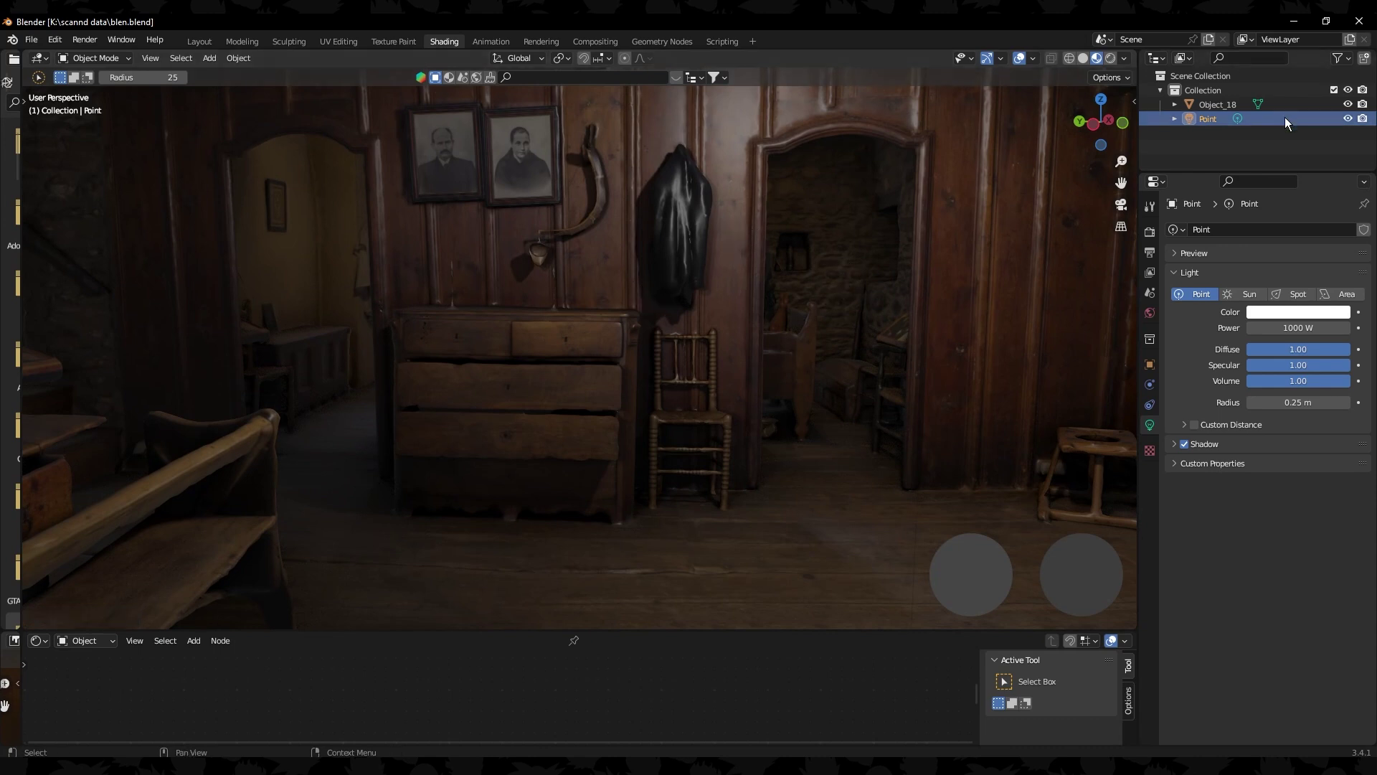
- Delete the point light and reconnect the Mat_diffuse.jpg Color output to the Emission input of Object_18's Principled BSDF
key("Delete")
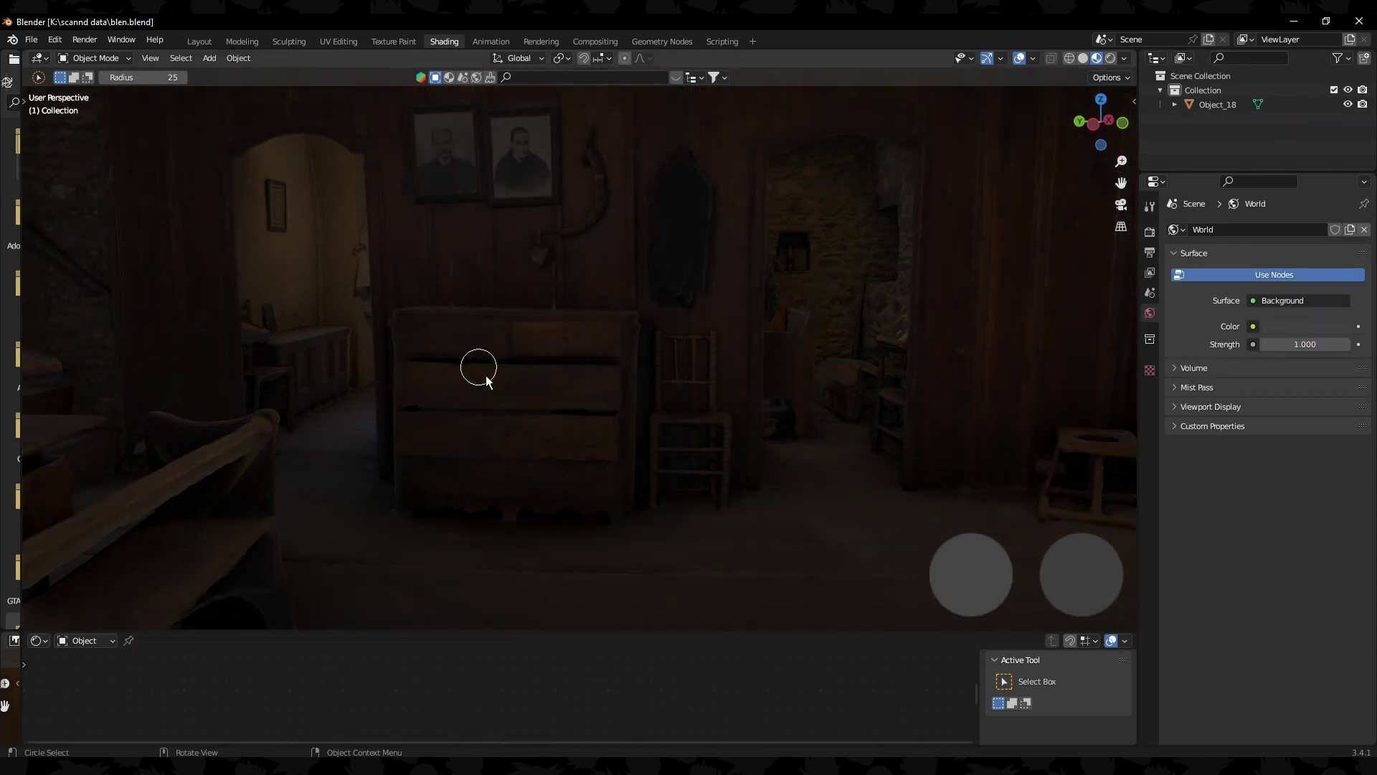
left_click(1214, 103)
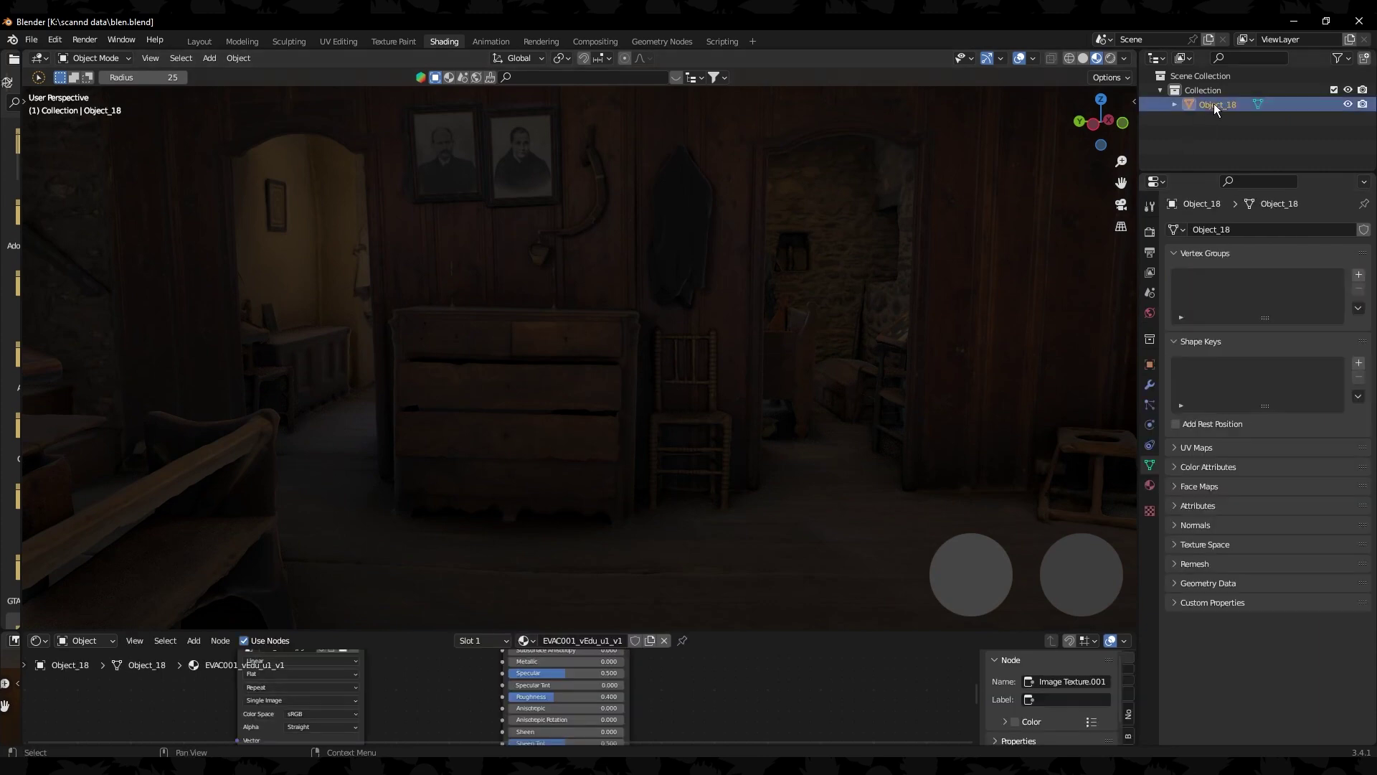
left_click_drag(668, 630, 734, 394)
mouse_move(661, 298)
middle_mouse_down()
mouse_move(760, 296)
mouse_move(635, 305)
middle_mouse_up()
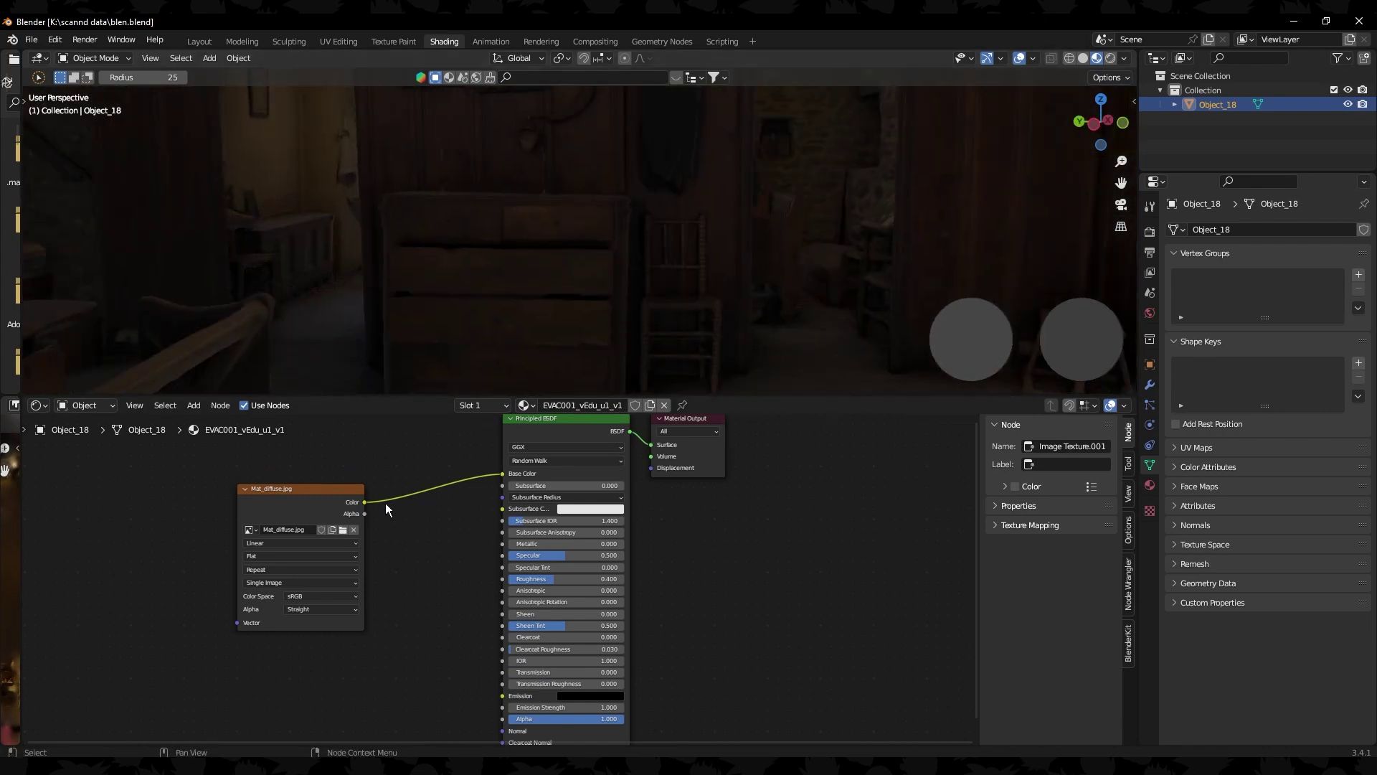
left_click_drag(364, 502, 508, 694)
middle_click_drag(759, 326, 656, 376)
left_click_drag(628, 397, 630, 600)
middle_click_drag(753, 402, 618, 312)
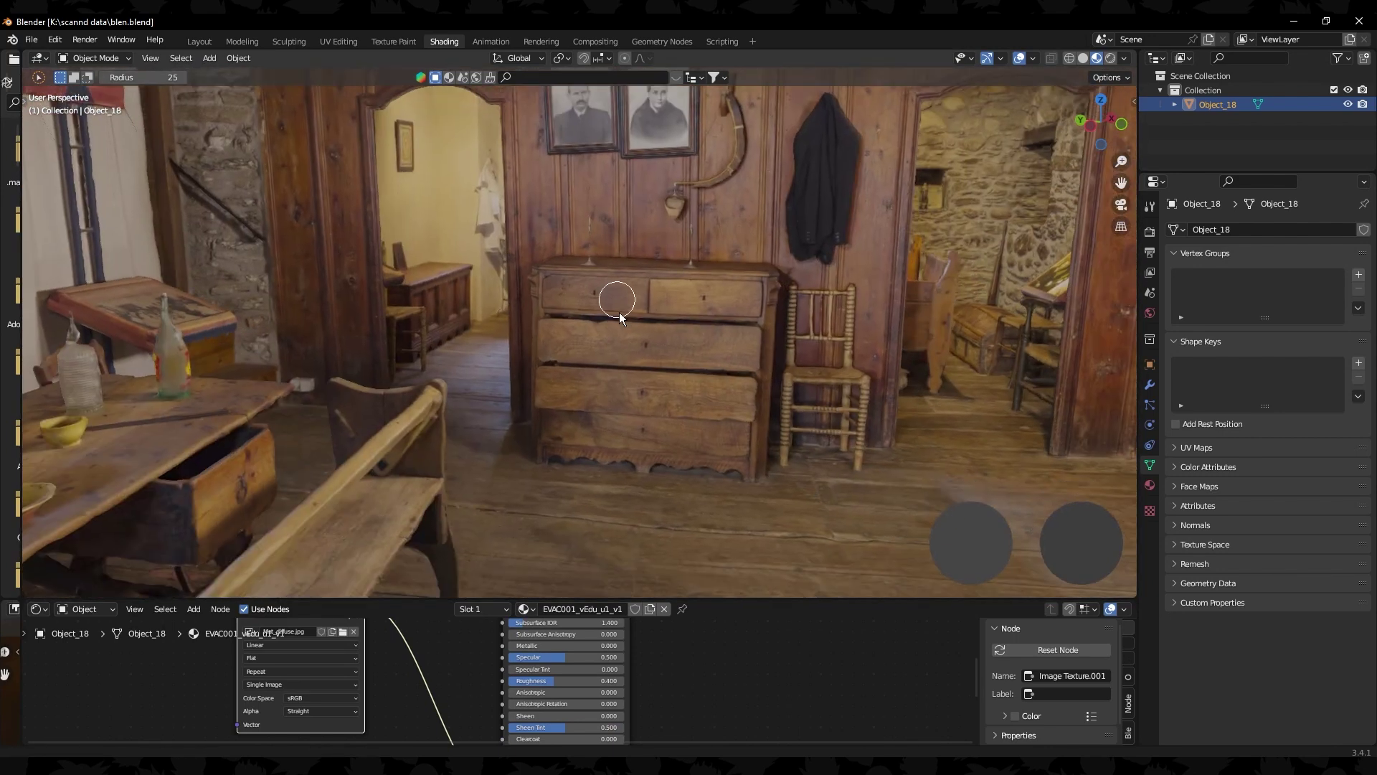
- Switch to the Modeling workspace and examine the scanned mesh's topology on the stairs, table and dresser, comparing Edit Mode with Object Mode
left_click(225, 44)
mouse_move(886, 376)
middle_mouse_down()
mouse_move(899, 379)
mouse_move(693, 420)
mouse_move(718, 406)
mouse_move(751, 411)
mouse_move(527, 391)
middle_mouse_up()
scroll(725, 399, "down", 10)
scroll(600, 392, "up", 5)
scroll(667, 413, "up", 5)
middle_click_drag(678, 412, 574, 423)
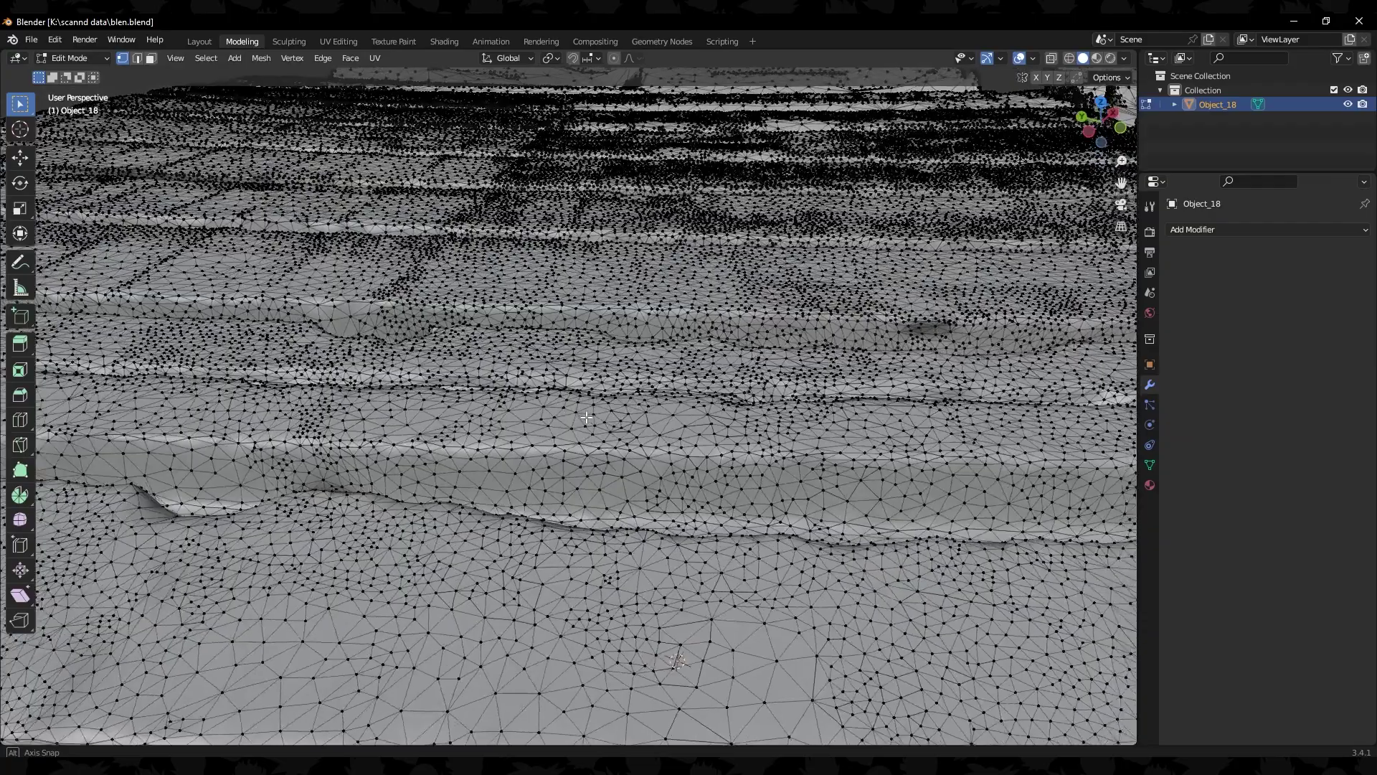
scroll(677, 453, "up", 5)
middle_click_drag(678, 453, 712, 431)
middle_click_drag(597, 408, 480, 391)
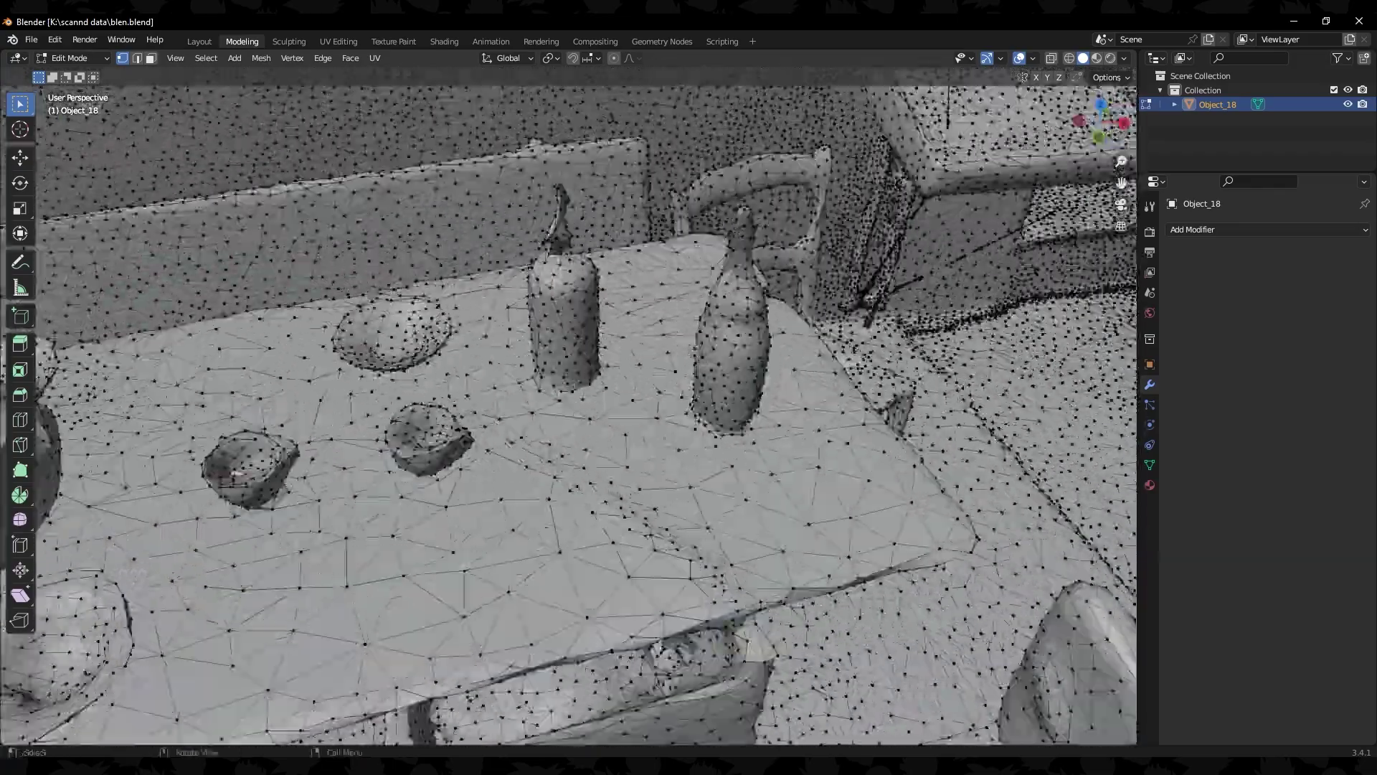
middle_click_drag(635, 435, 889, 446)
middle_click_drag(397, 418, 478, 185)
mouse_move(579, 371)
middle_mouse_down()
mouse_move(618, 362)
mouse_move(574, 348)
mouse_move(678, 359)
mouse_move(564, 366)
middle_mouse_up()
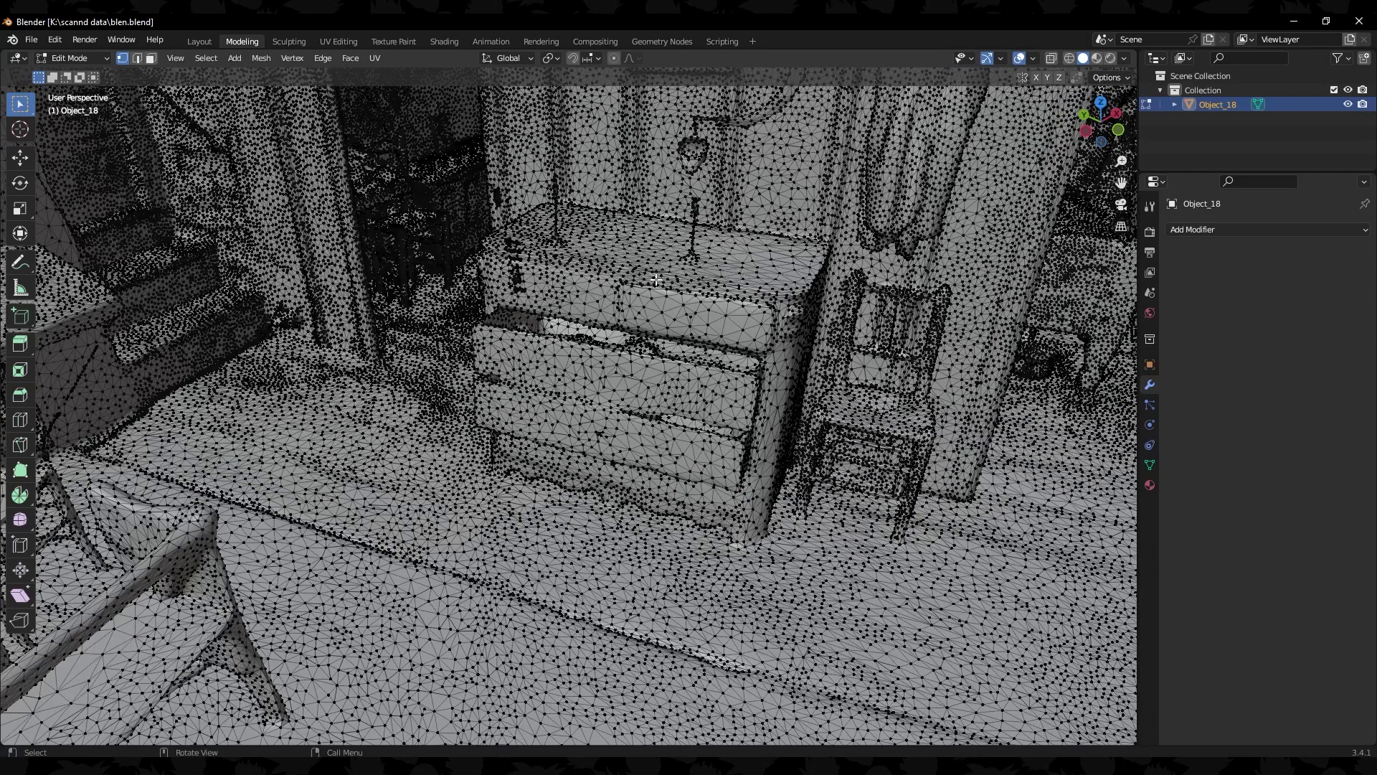
key("Tab")
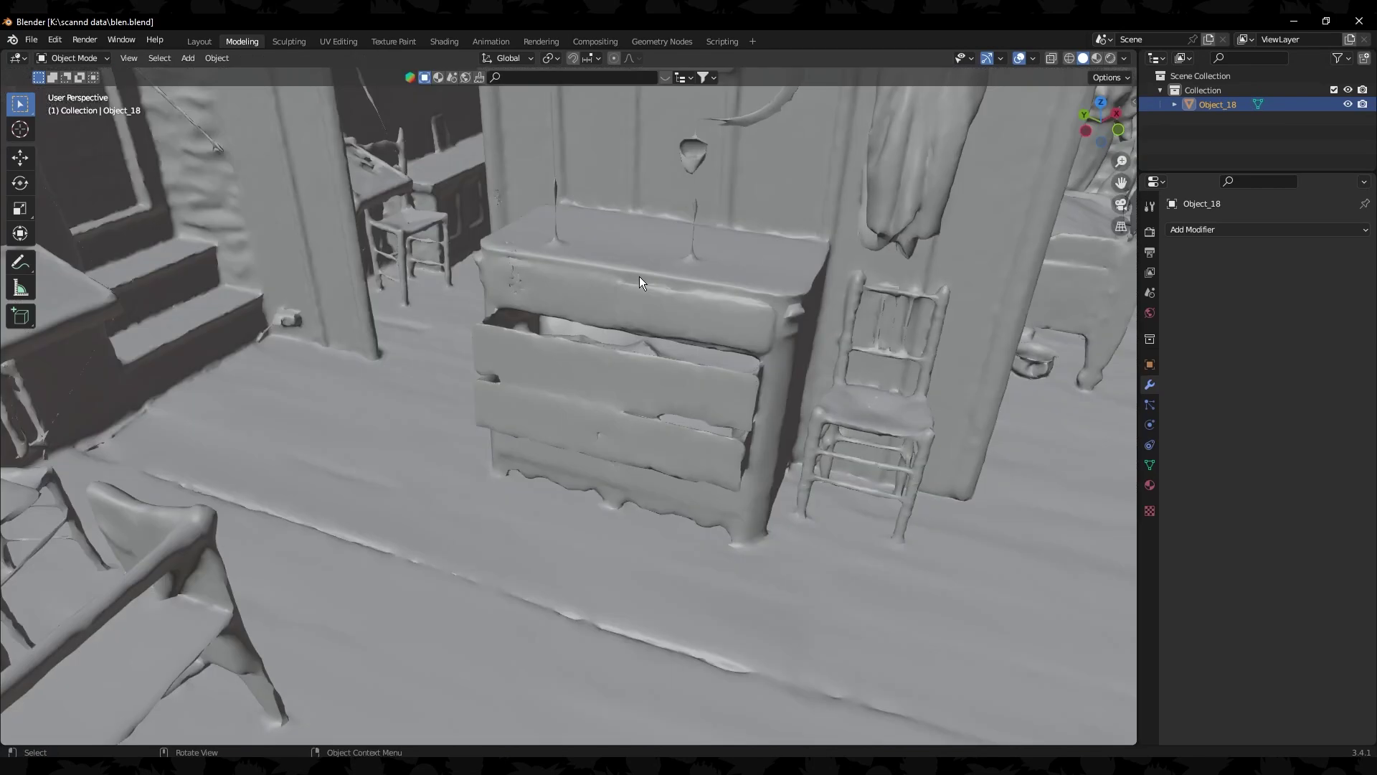
key("Tab")
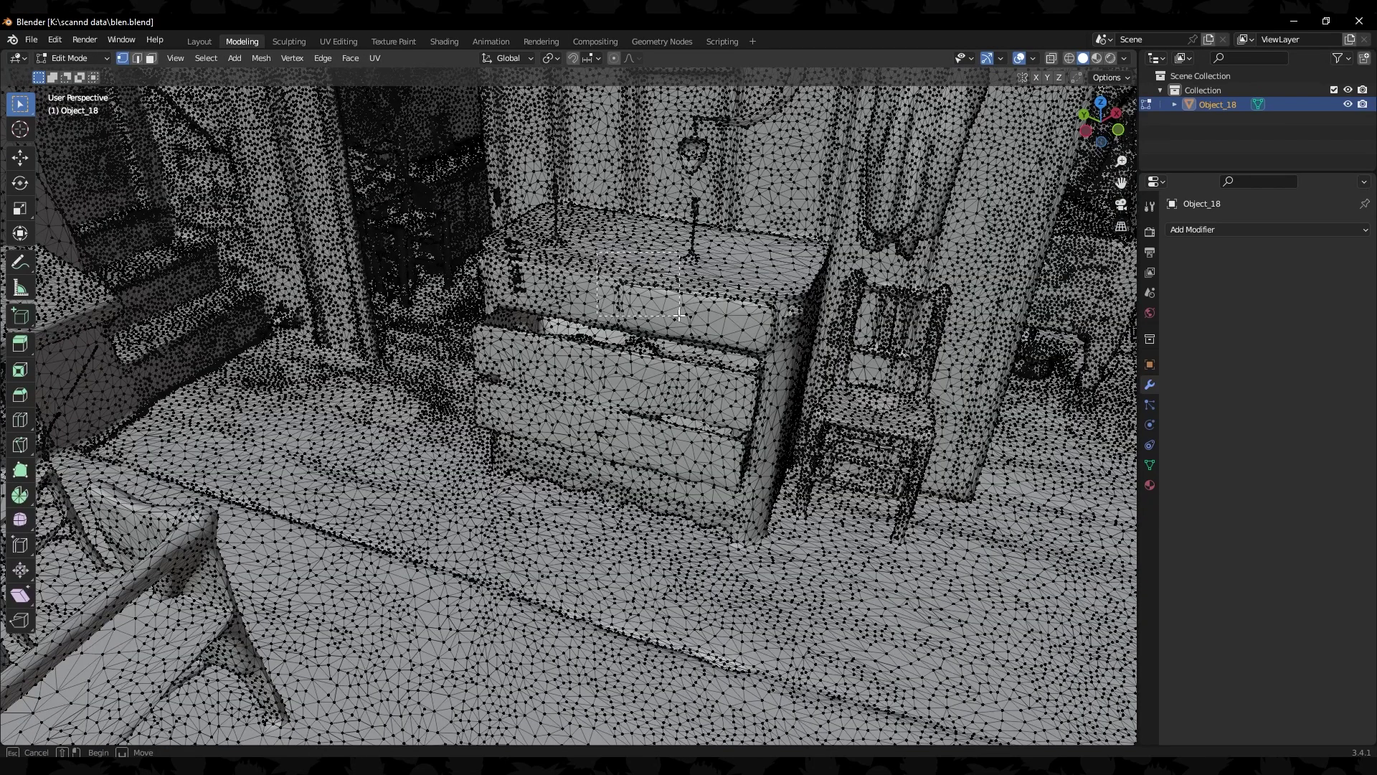
- Try to move a selected patch of vertices on the dresser's upper front sideways, and undo the move
left_click_drag(681, 283, 680, 286)
key("g")
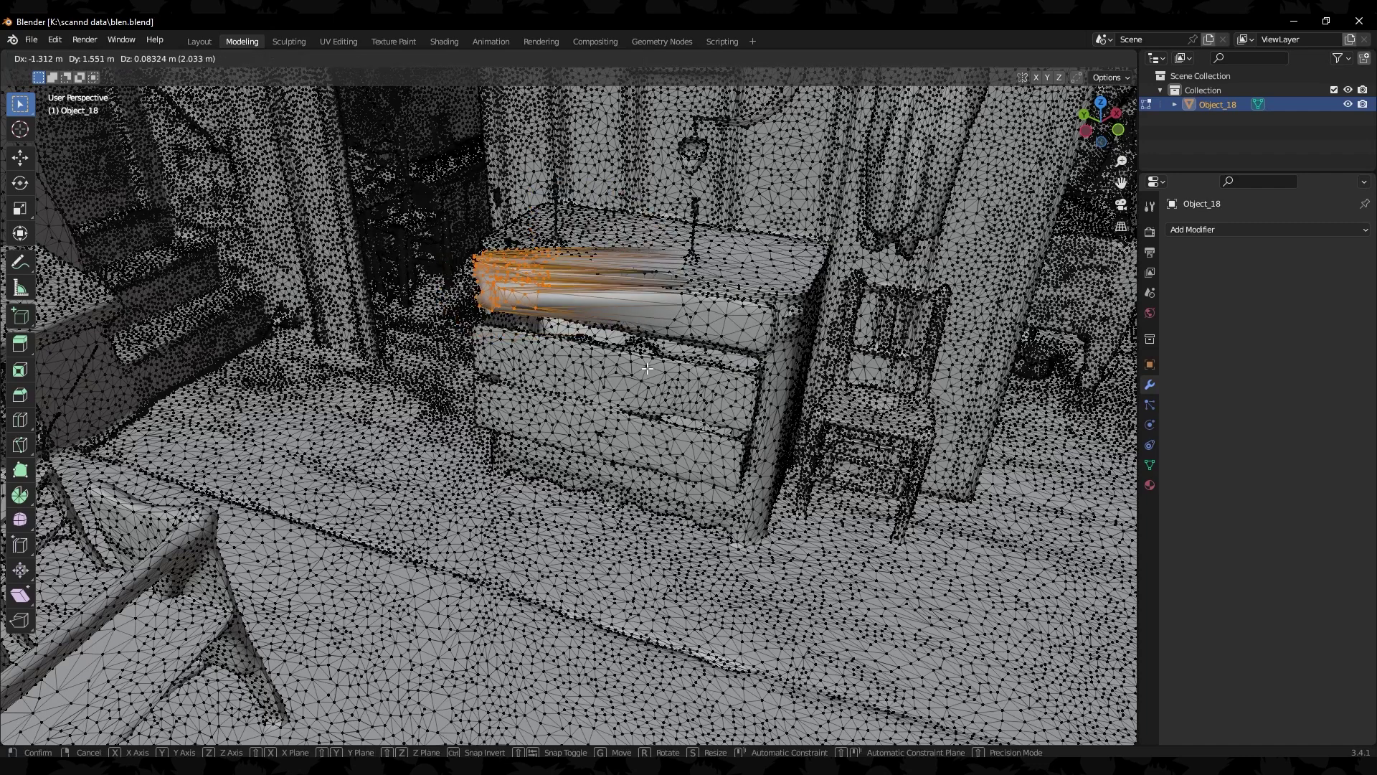
left_click(626, 283)
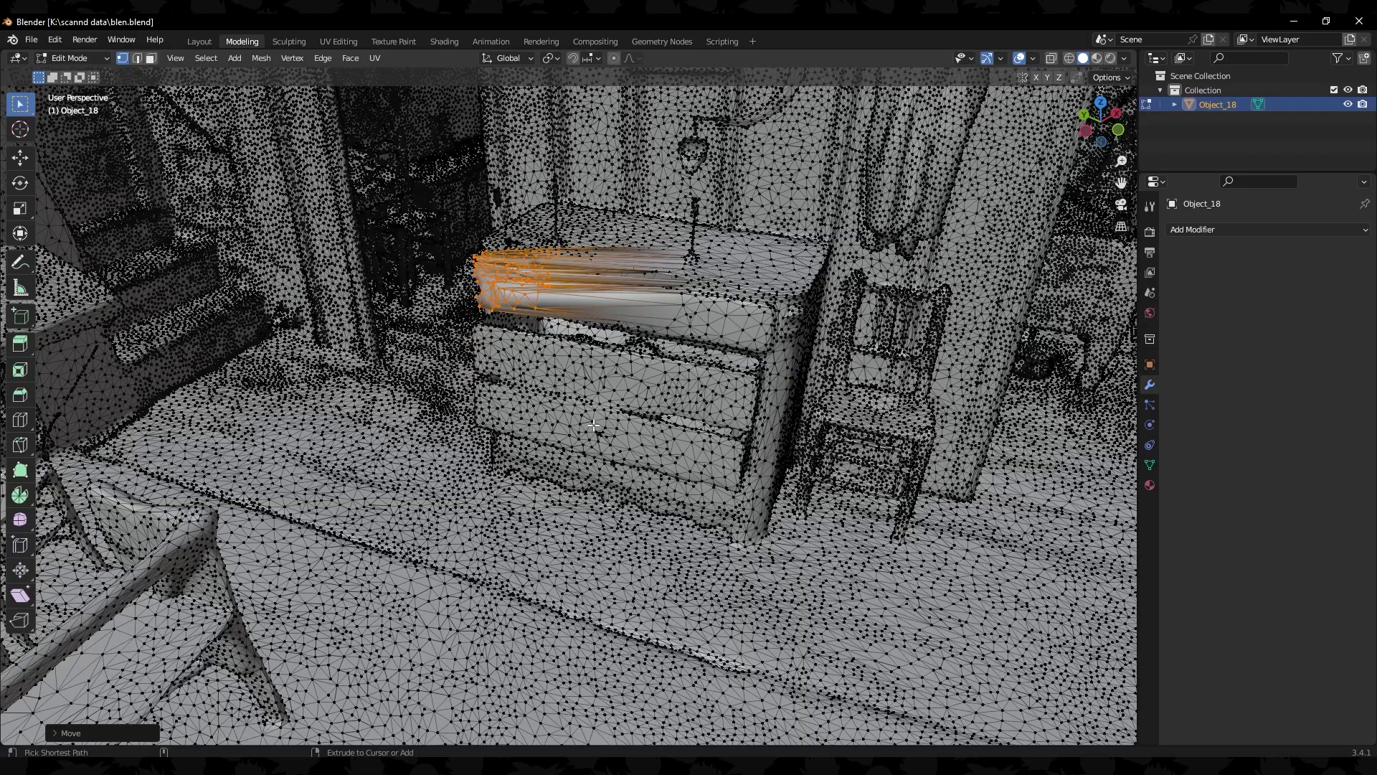
key("ctrl+z")
- Return to the Shading workspace, set the render engine to Cycles and preview the room in rendered shading
middle_click_drag(588, 431, 747, 447)
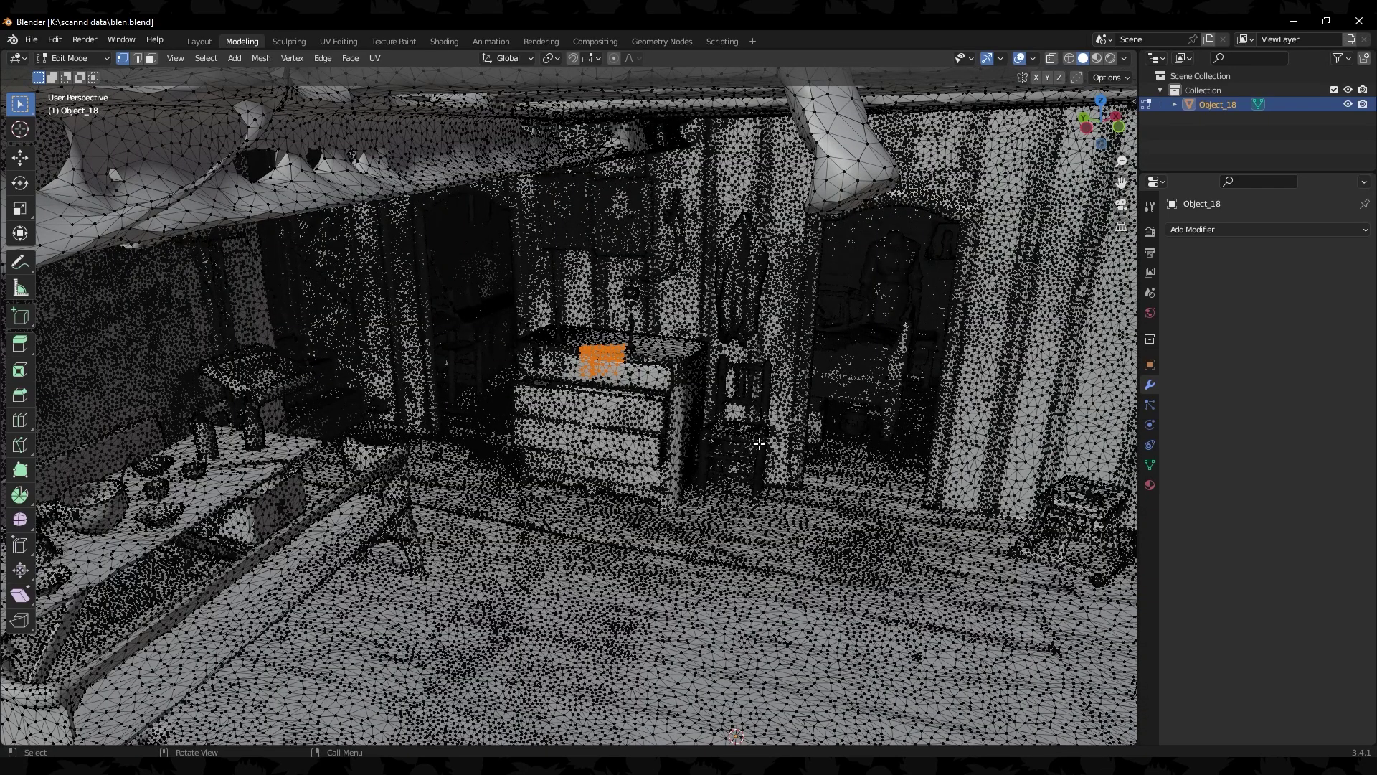
middle_click_drag(687, 467, 492, 34)
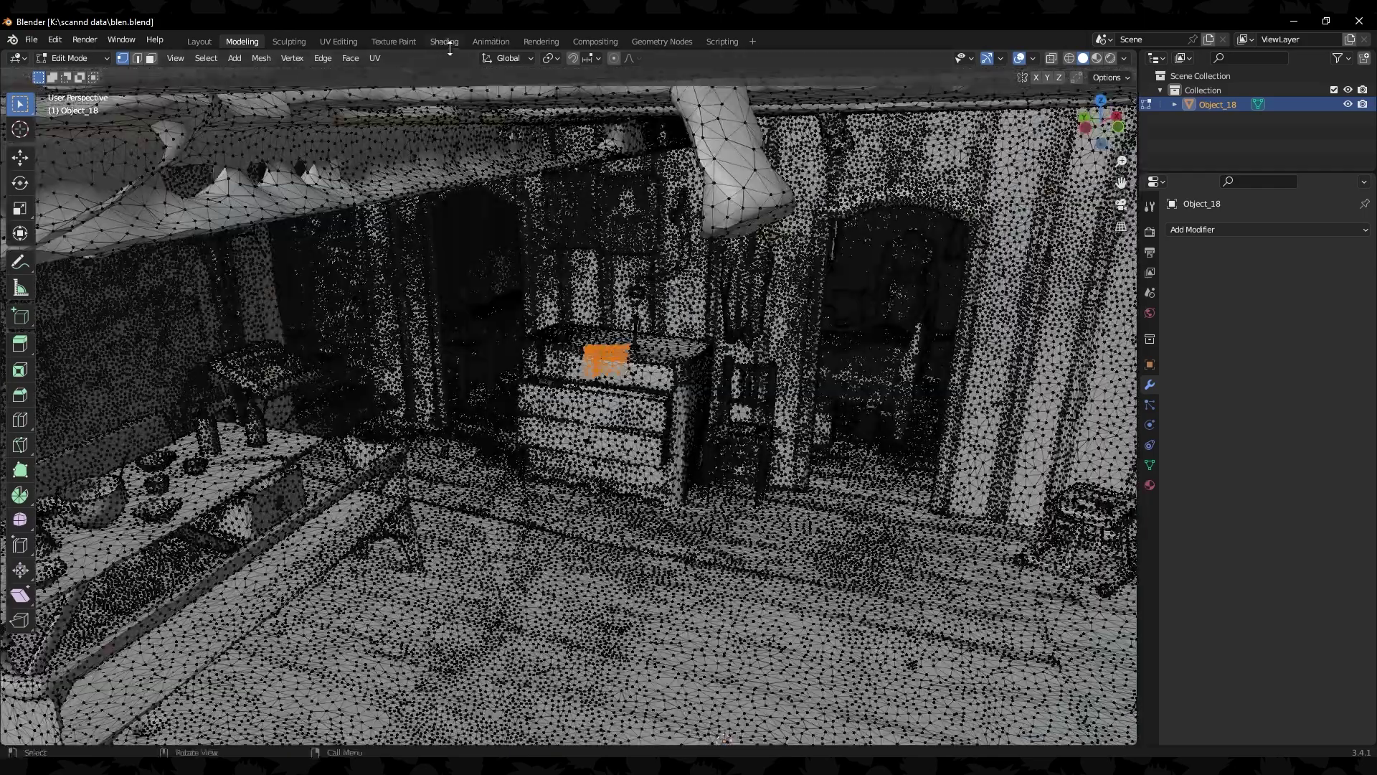
middle_click_drag(787, 402, 718, 373)
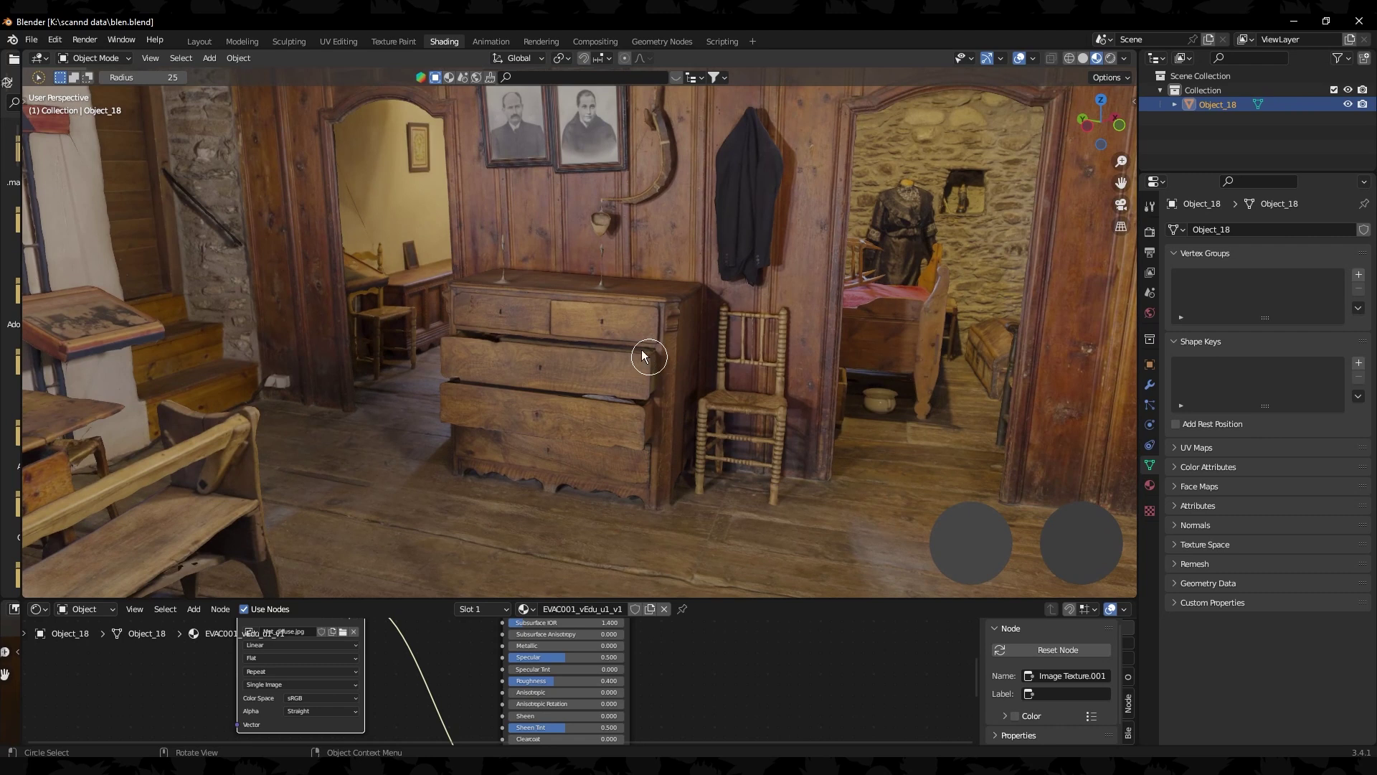
mouse_move(645, 360)
middle_mouse_down()
mouse_move(680, 373)
mouse_move(645, 367)
middle_mouse_up()
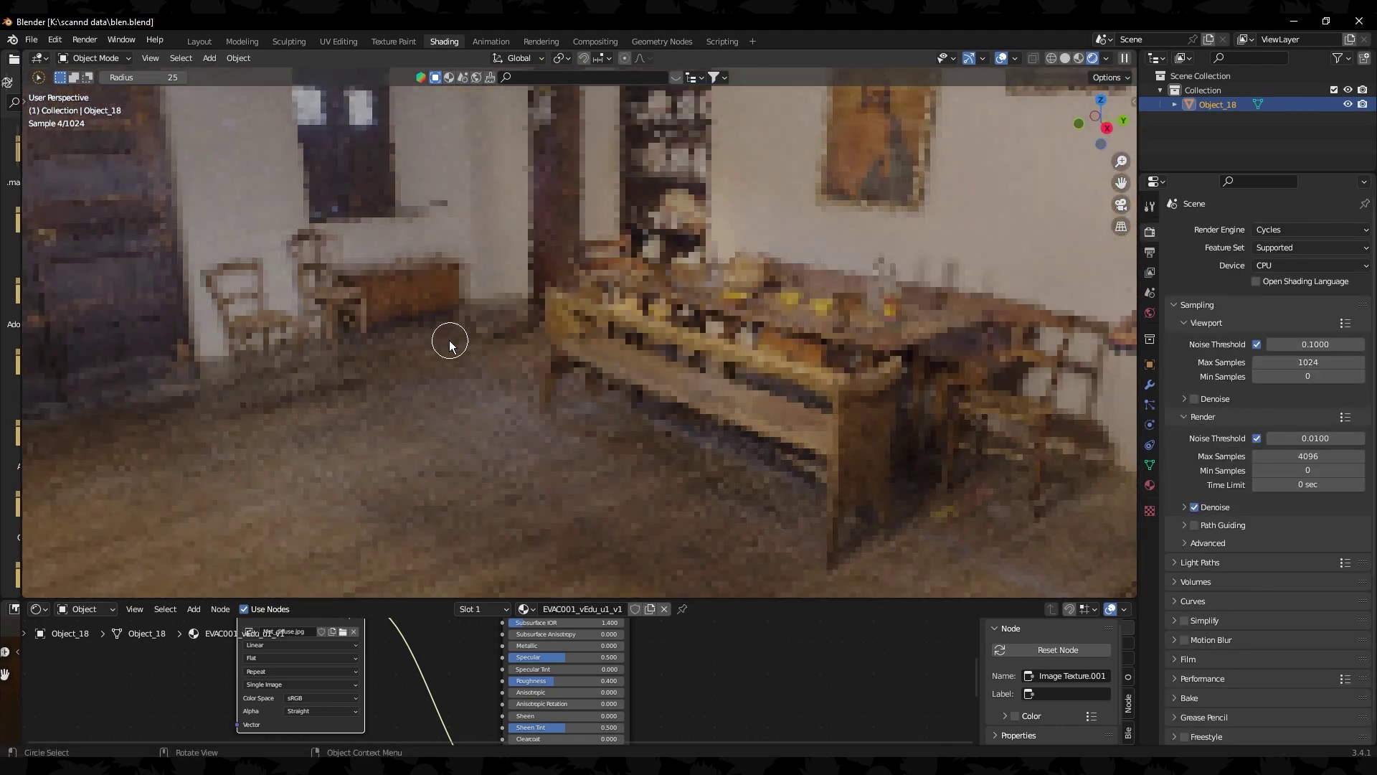
scroll(450, 342, "down", 6)
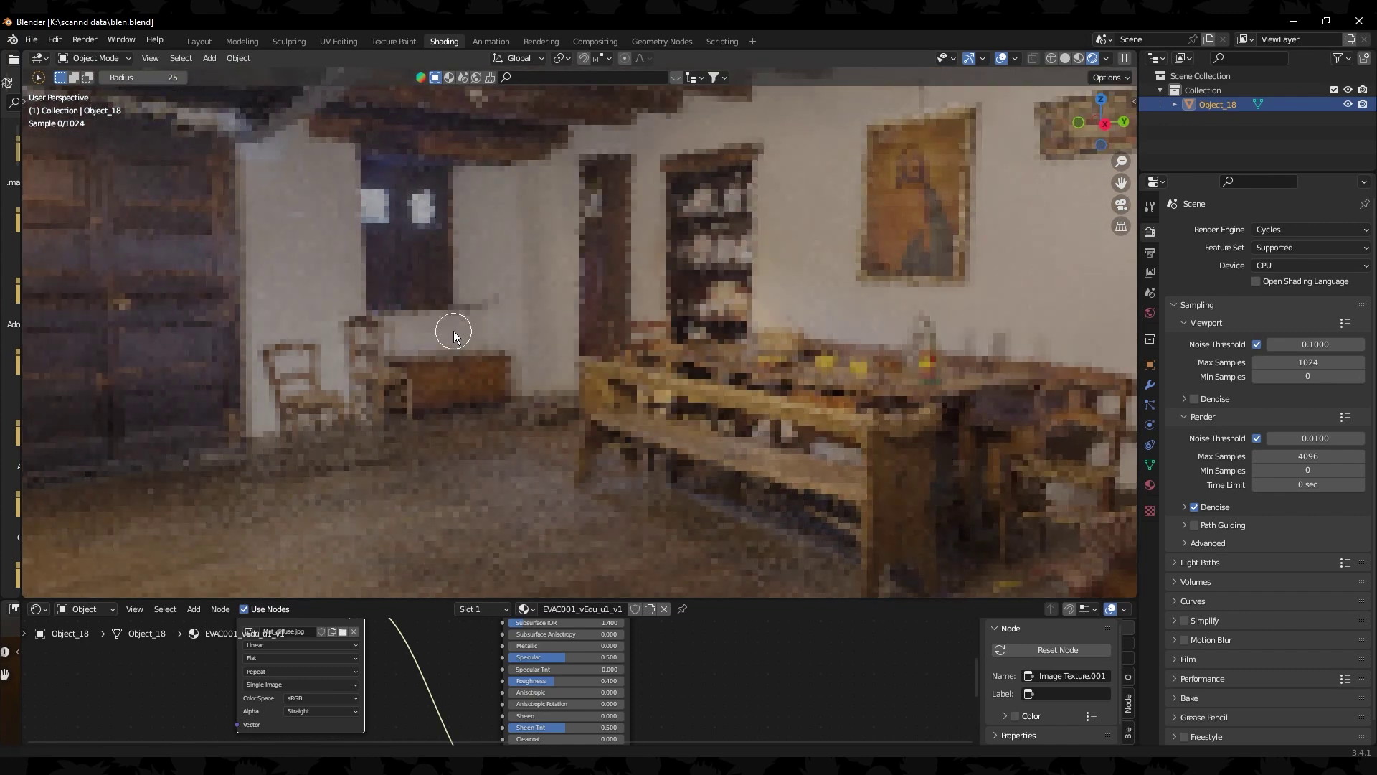
scroll(485, 445, "up", 1)
mouse_move(507, 432)
middle_mouse_down()
mouse_move(476, 445)
mouse_move(523, 428)
middle_mouse_up()
- Compare the room in material preview and Cycles rendered shading, finishing with a tour of the room in material preview
left_click(1078, 59)
mouse_move(606, 378)
middle_mouse_down()
mouse_move(637, 371)
mouse_move(594, 378)
middle_mouse_up()
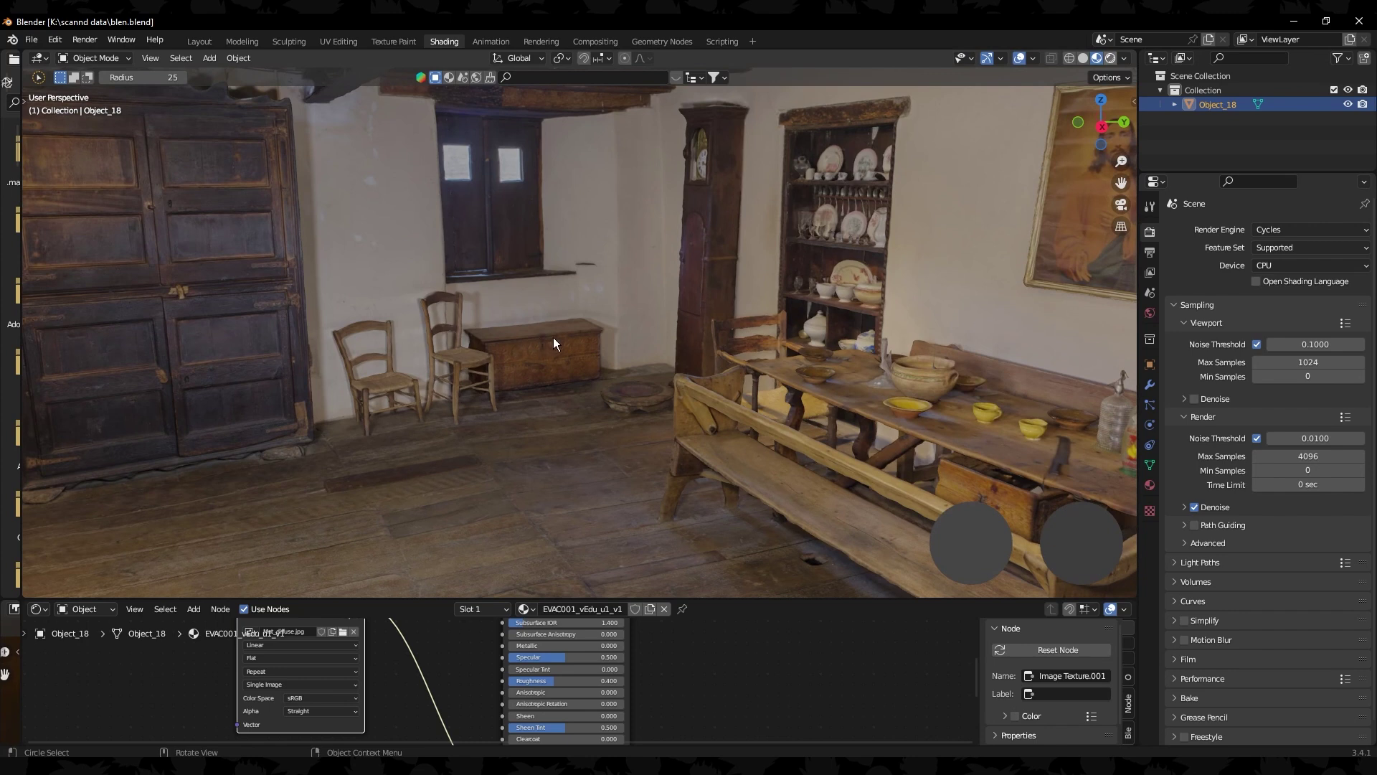
key("z")
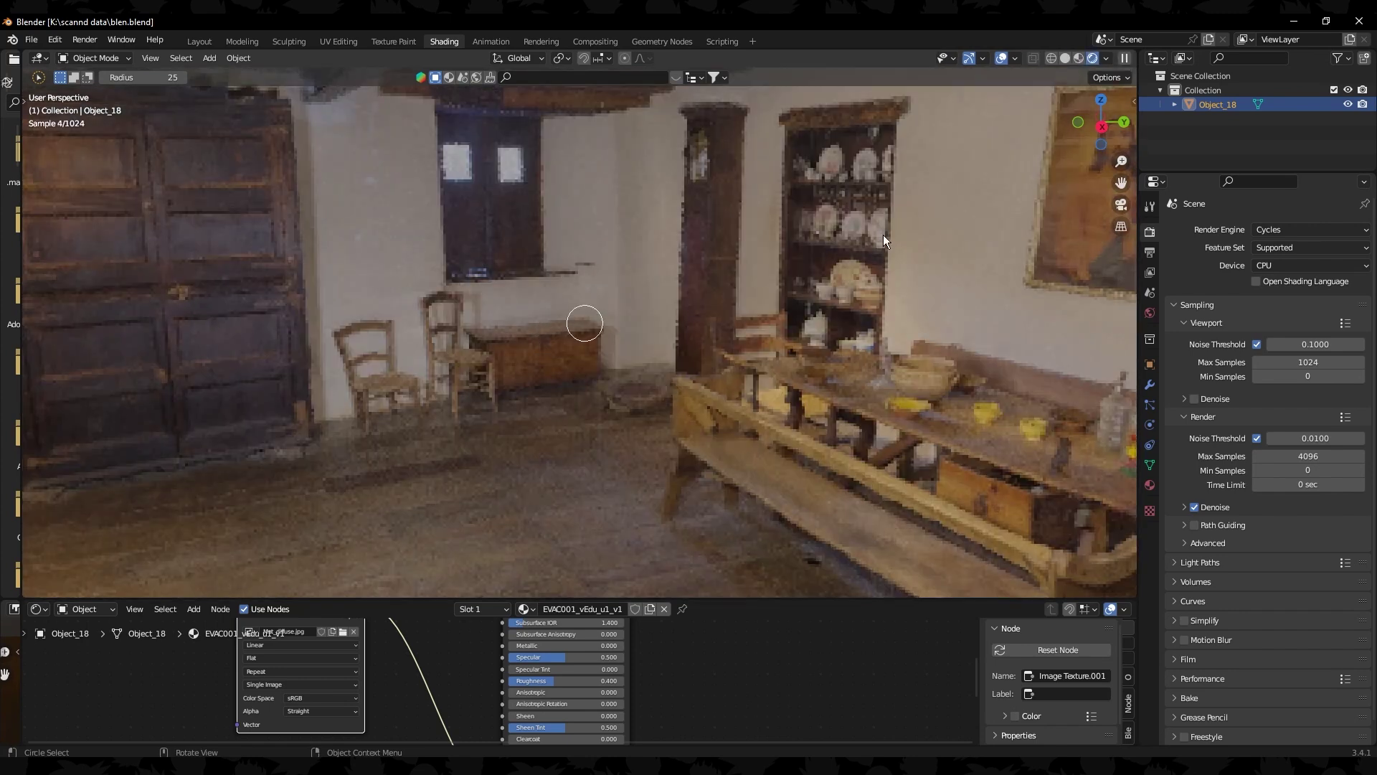
left_click(1079, 62)
mouse_move(441, 370)
middle_mouse_down()
mouse_move(640, 385)
mouse_move(700, 405)
mouse_move(532, 400)
middle_mouse_up()
middle_click_drag(704, 407, 709, 408)
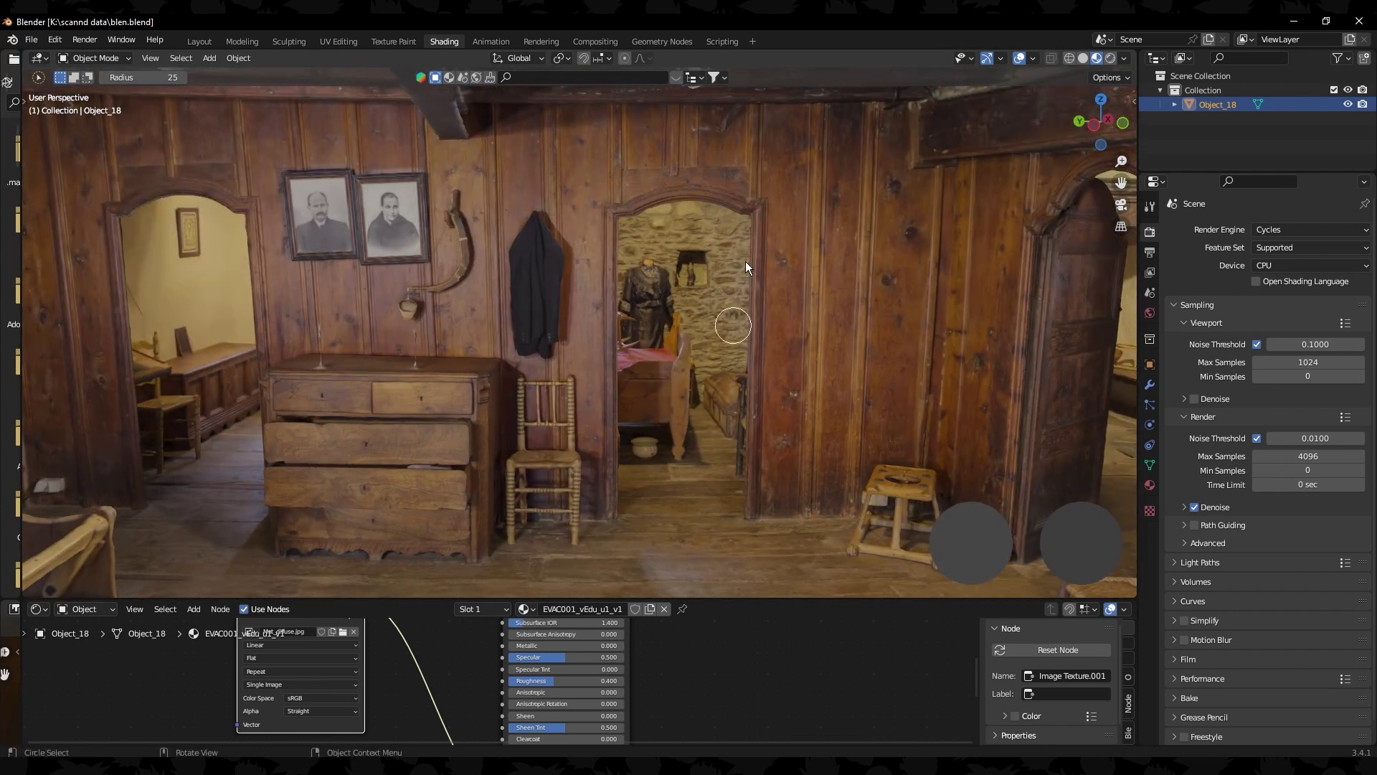
middle_click_drag(560, 354, 647, 459)
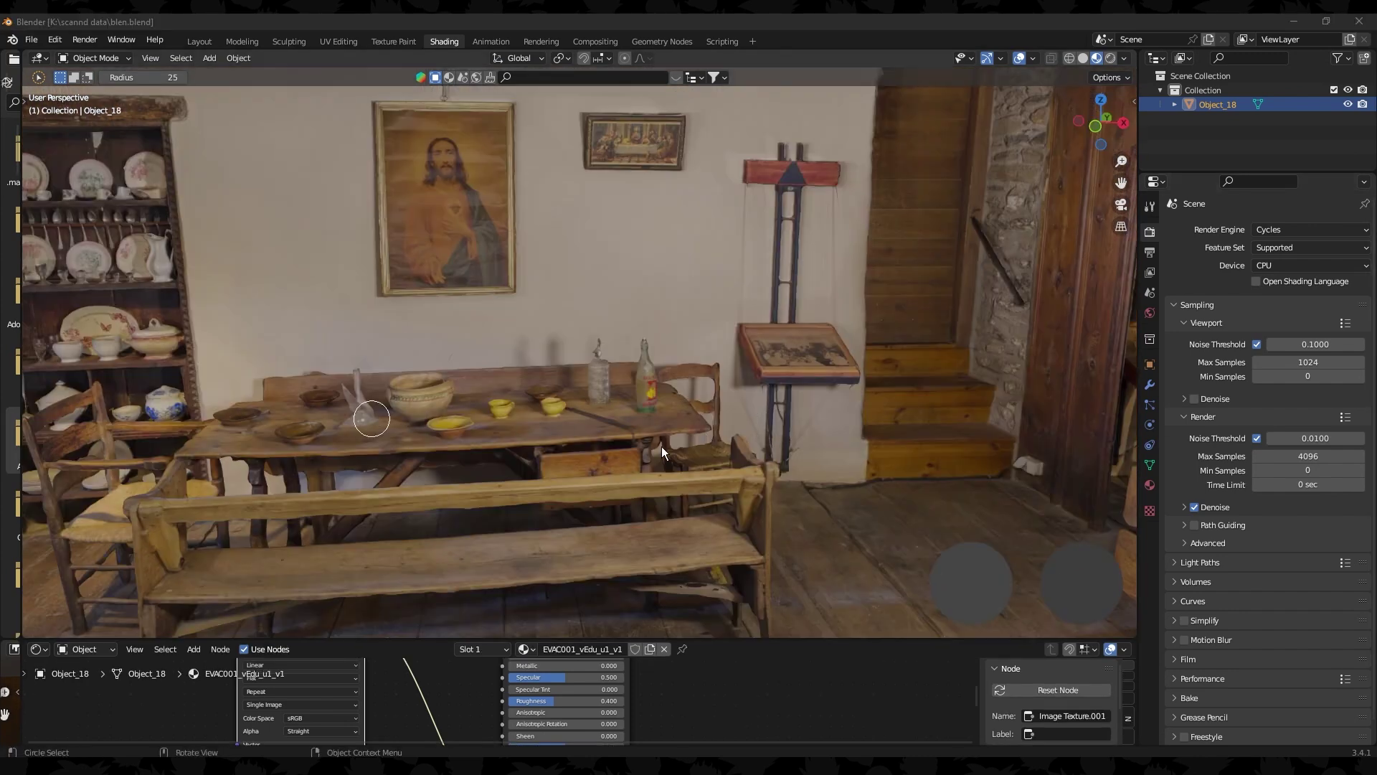
middle_click_drag(662, 446, 868, 435)
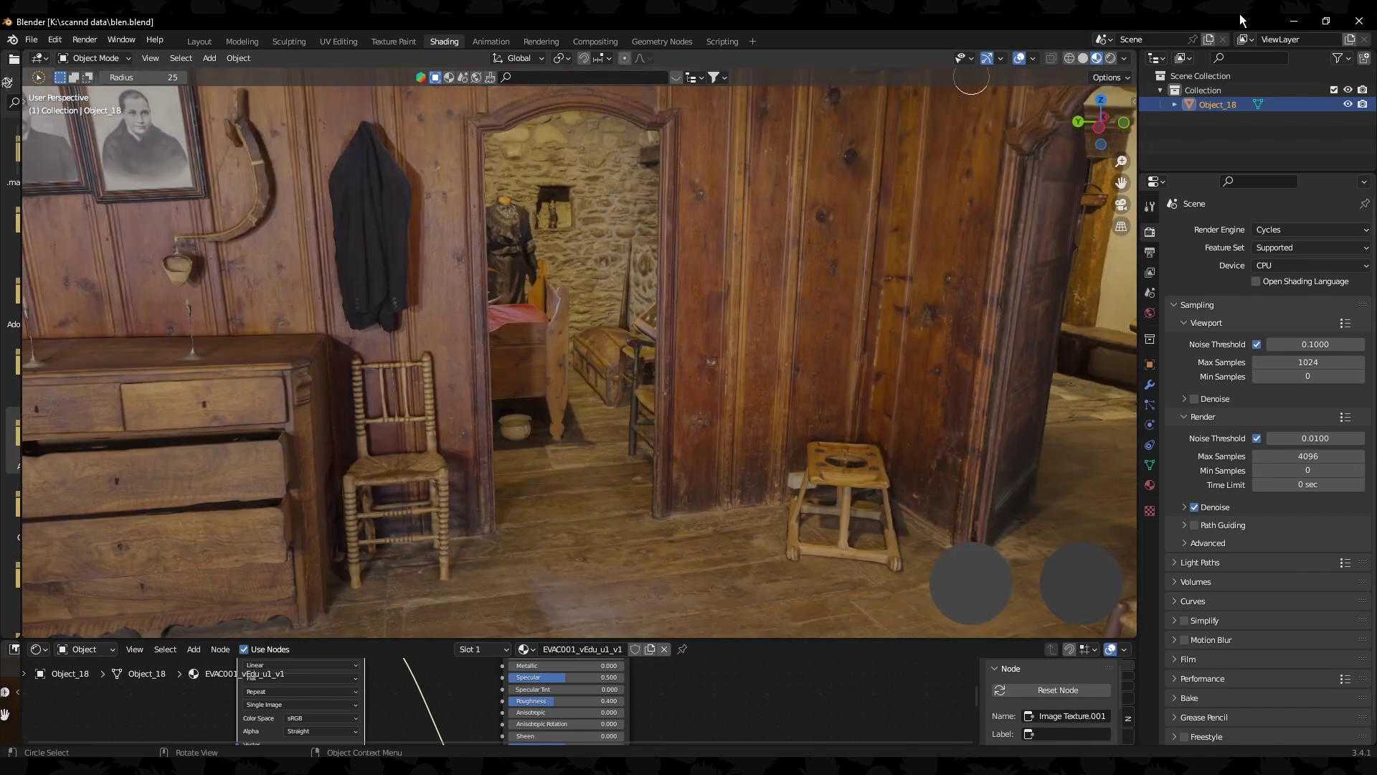
- Close Blender, switch to the Main level in Unreal Engine and fly the piloted CineCameraActor3 through the scanned house
left_click(1359, 23)
left_click(717, 426)
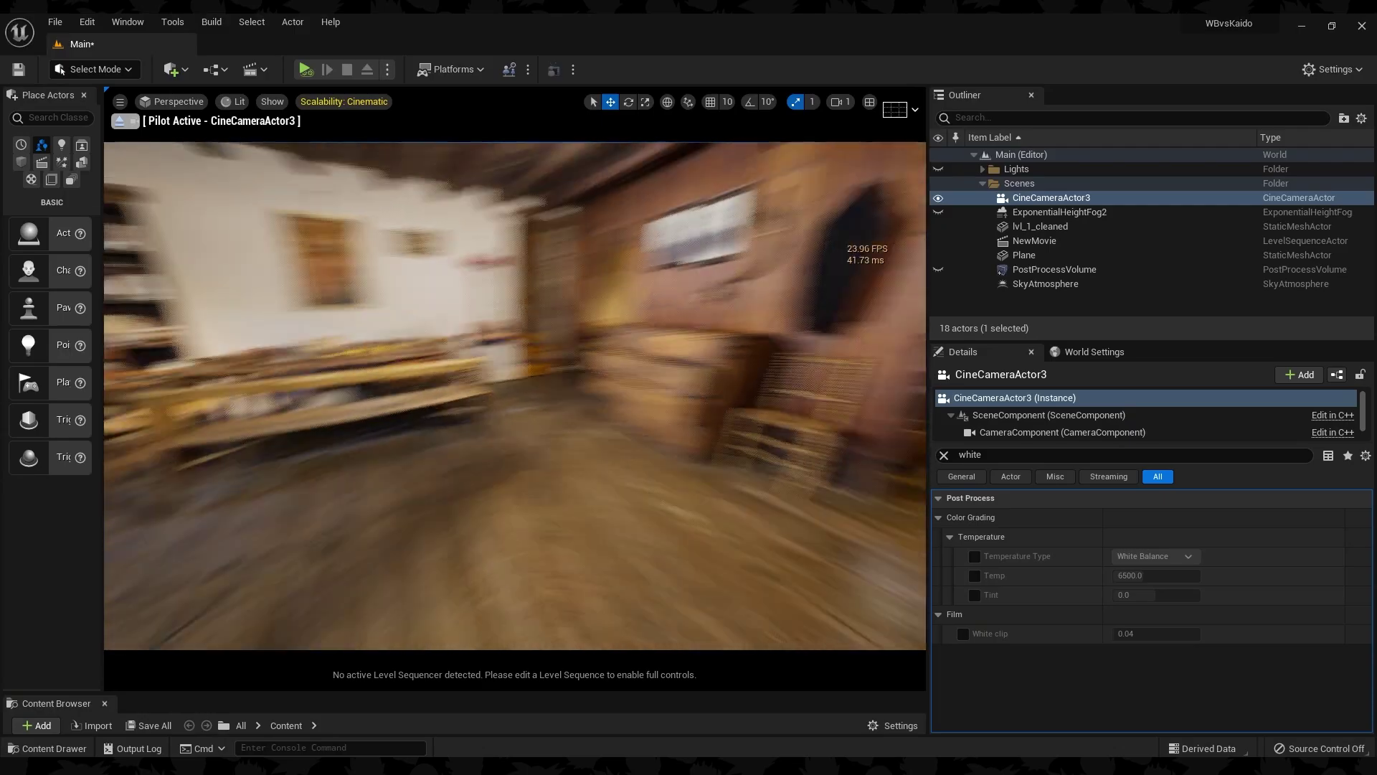
mouse_move(515, 396)
right_mouse_down()
mouse_move(1119, 393)
mouse_move(1068, 396)
mouse_move(1076, 363)
mouse_move(1119, 387)
mouse_move(1176, 389)
right_mouse_up()
key("w")
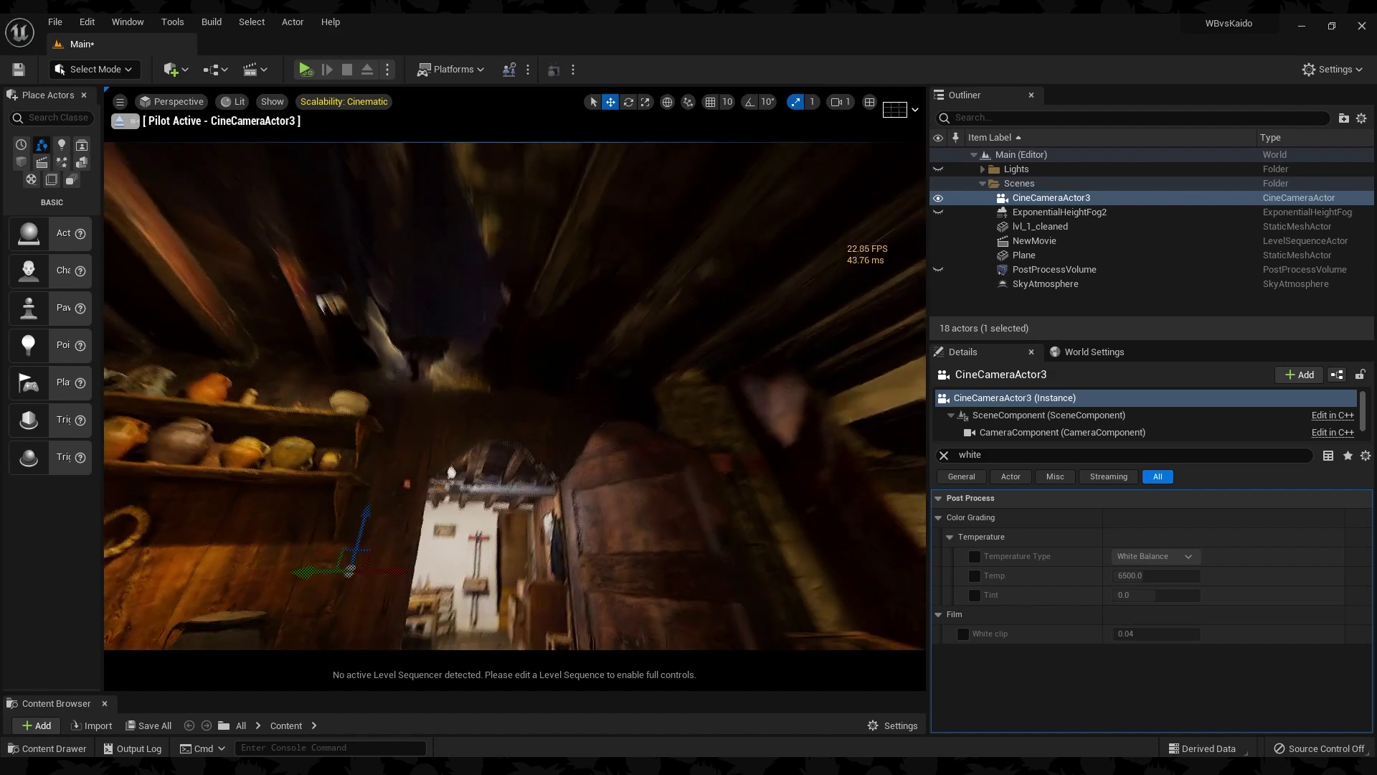
right_click_drag(516, 394, 546, 398)
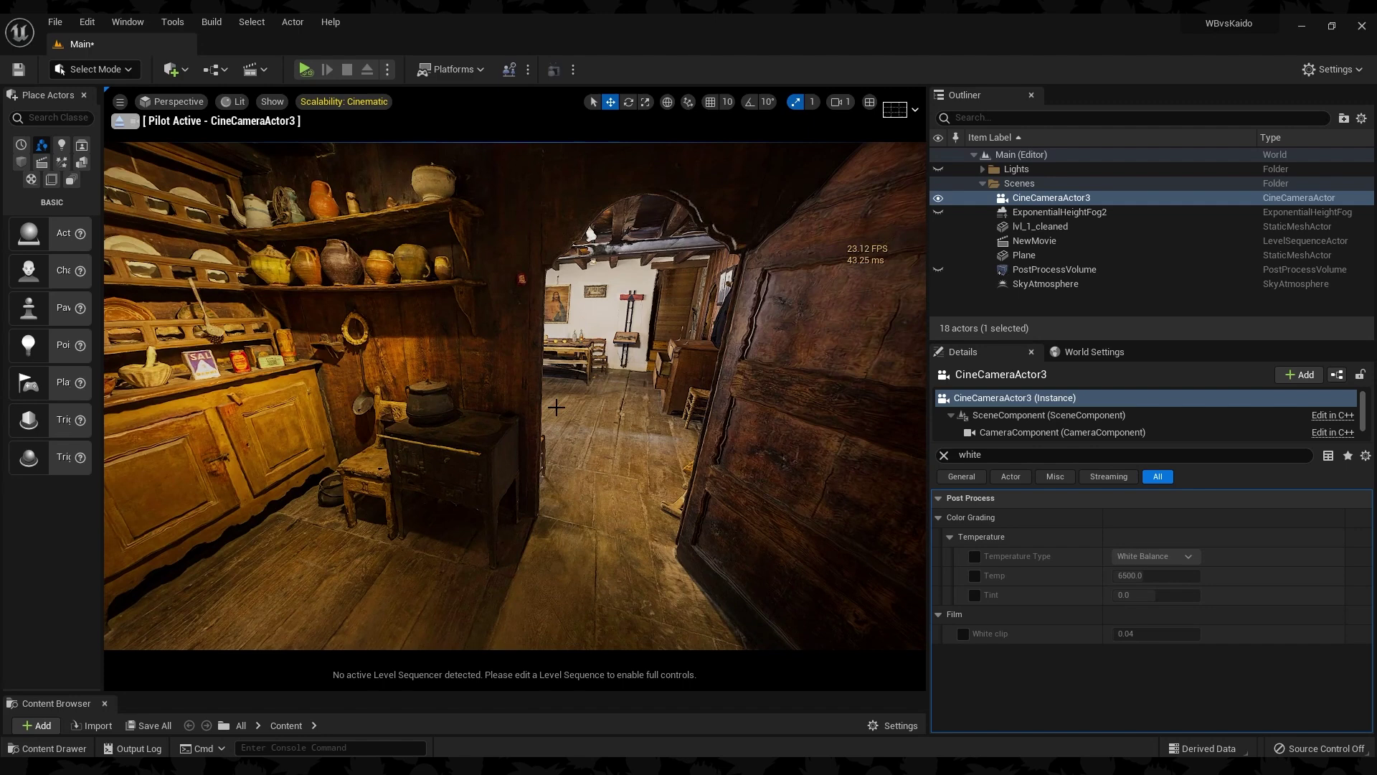
- Fly the piloted camera back into the main room and make ExponentialHeightFog2 and PostProcessVolume visible
key("w")
right_click_drag(516, 396, 872, 297)
left_click(938, 213)
left_click(940, 269)
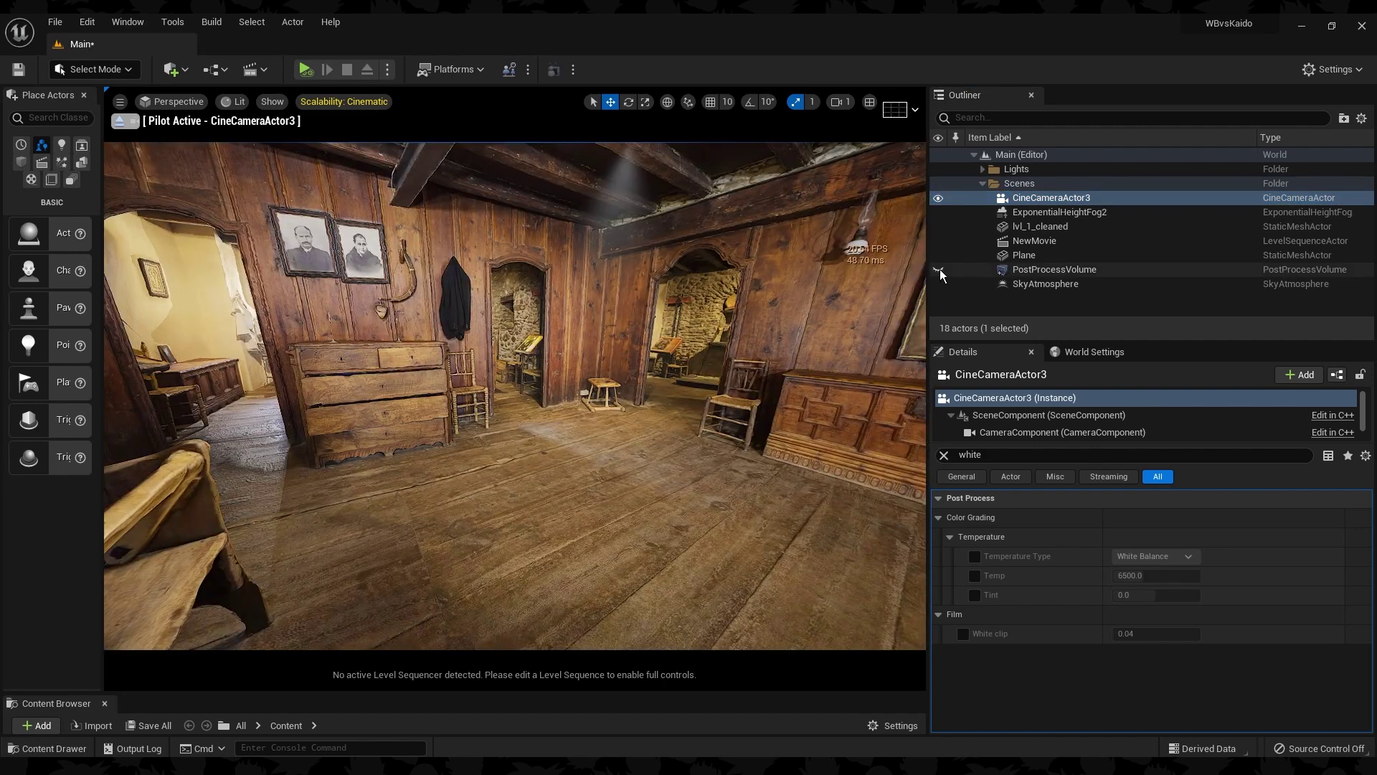
- Fly the piloted camera into the kitchen facing the dish cupboard and ceiling light, and filter CineCameraActor3's properties for DIR
right_click_drag(517, 395, 373, 399)
key("w")
key("w")
key("w")
right_click_drag(742, 377, 628, 305)
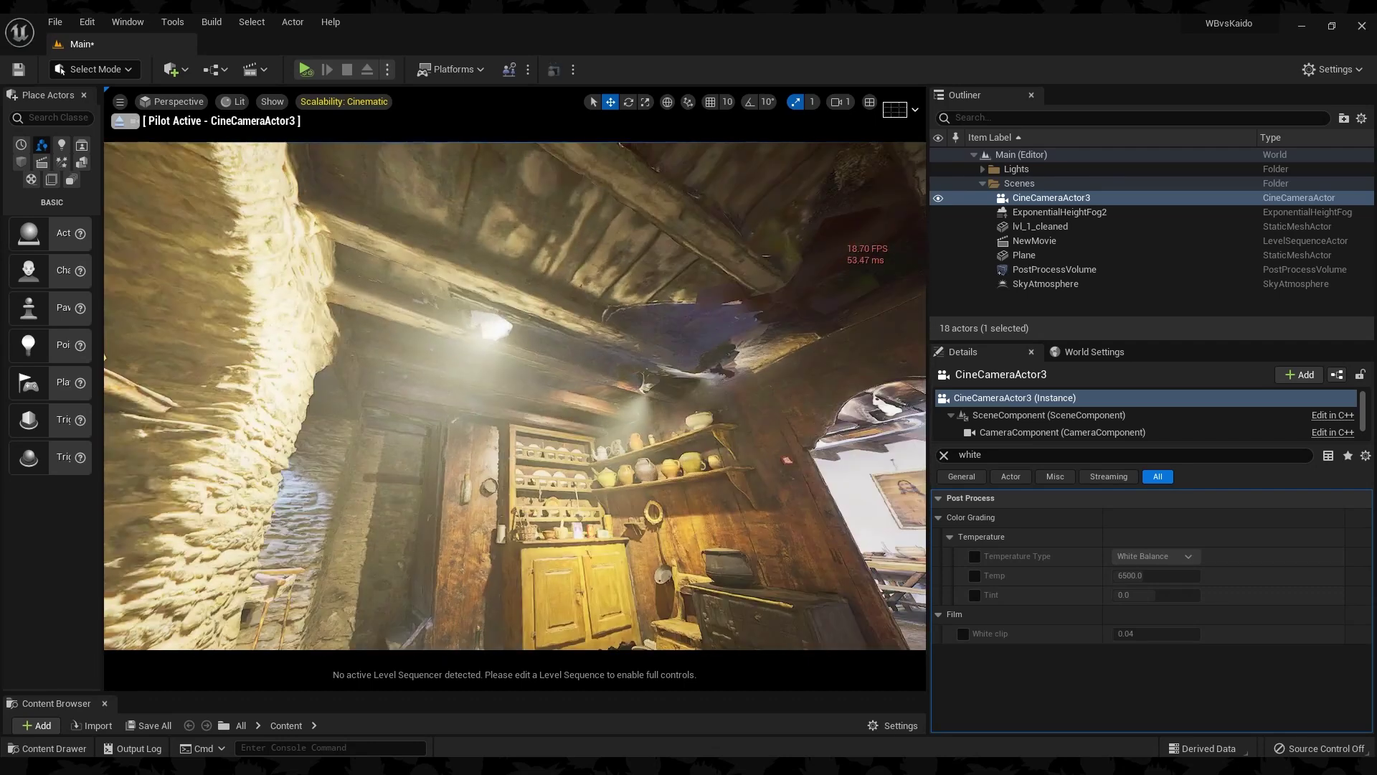
left_click(1085, 271)
left_click(935, 458)
type("DIR")
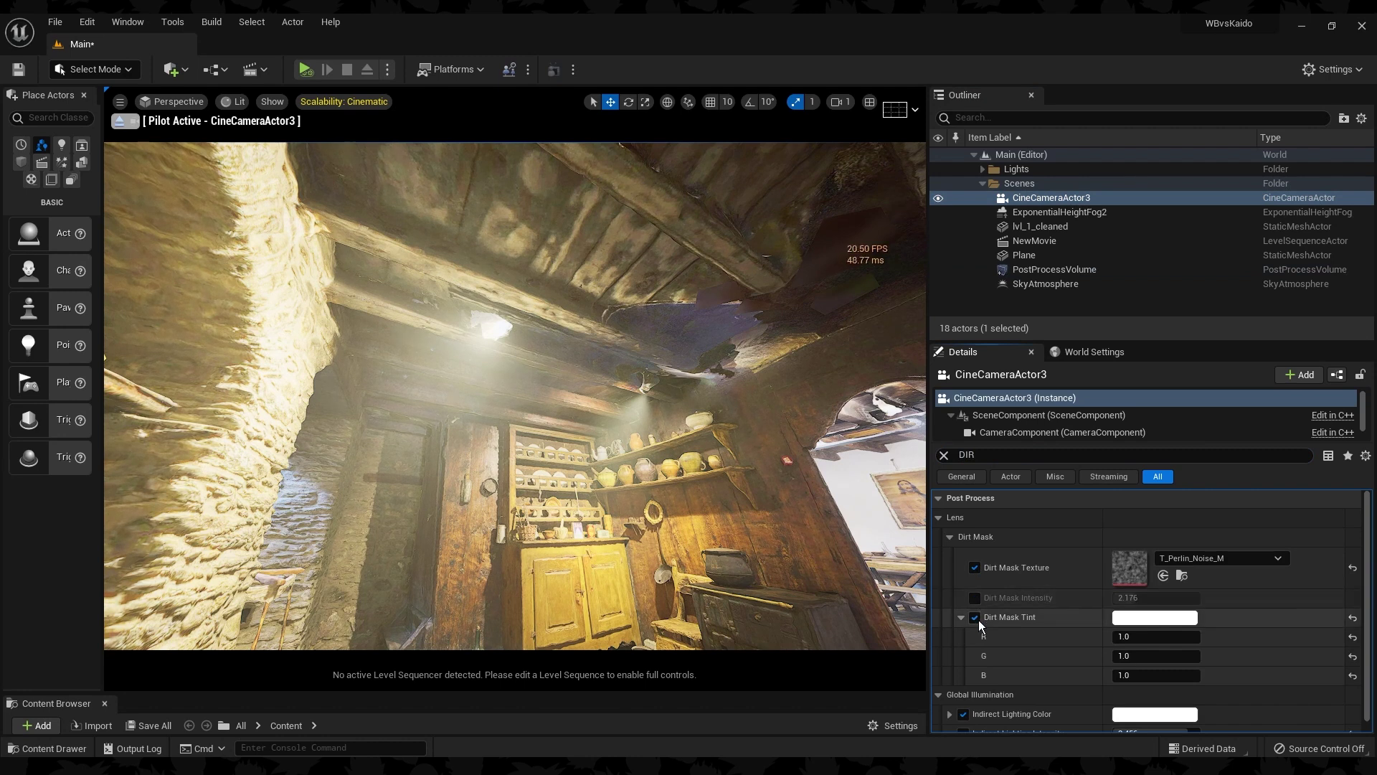
- Turn off CineCameraActor3's Dirt Mask Tint and Dirt Mask Texture overrides and view the ceiling light without them
left_click(975, 618)
left_click(975, 568)
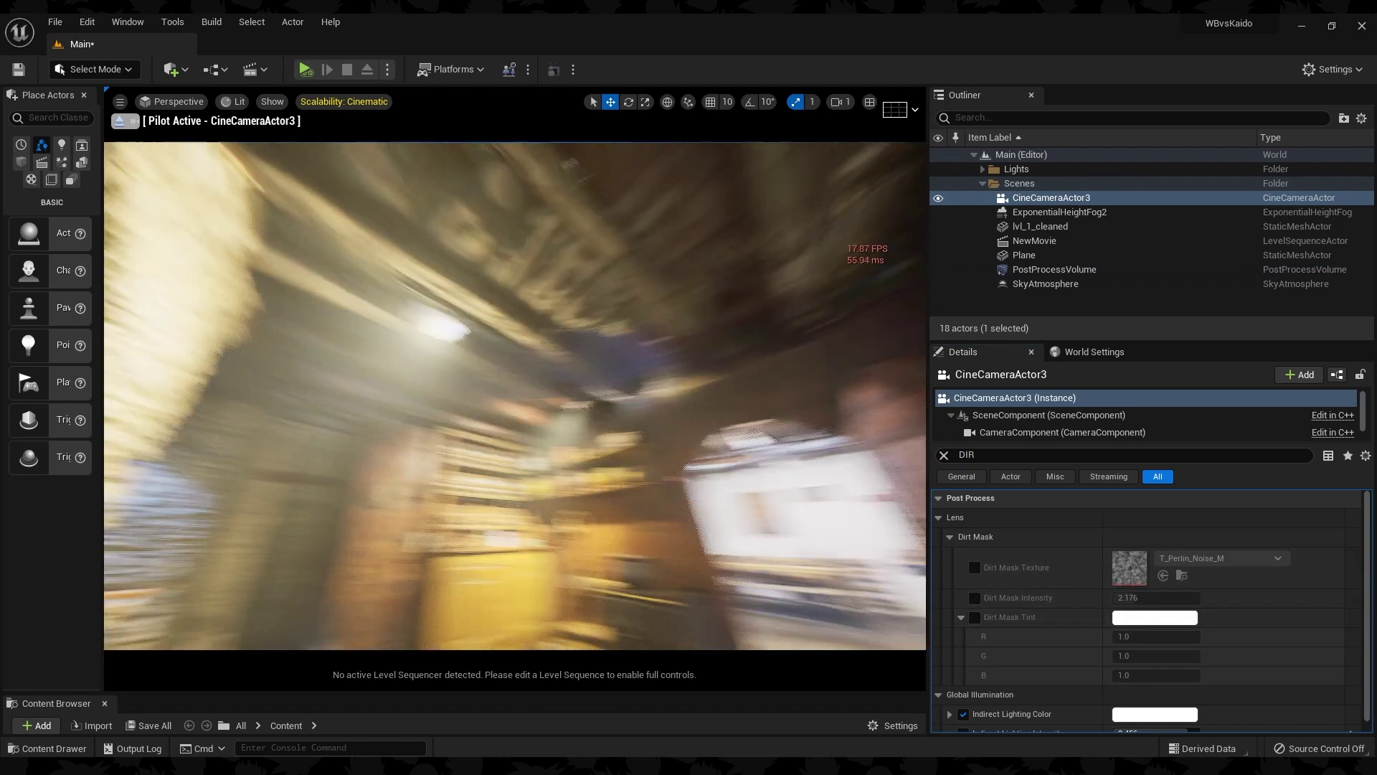
right_click_drag(515, 396, 457, 396)
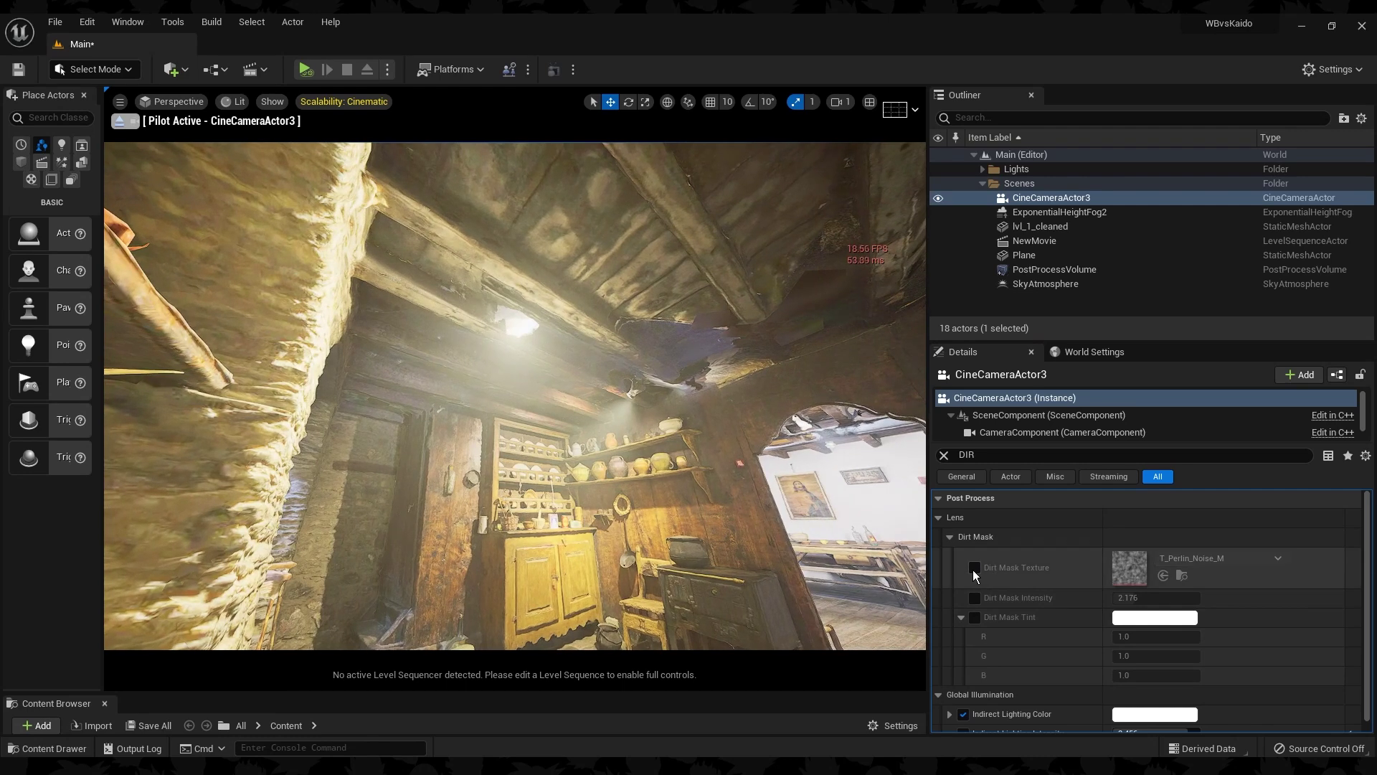
- Enable CineCameraActor3's Dirt Mask Texture, Intensity and Tint overrides, set the intensity to 8.0 and view the light
left_click(974, 568)
left_click(974, 599)
left_click(974, 617)
right_click_drag(753, 577, 656, 576)
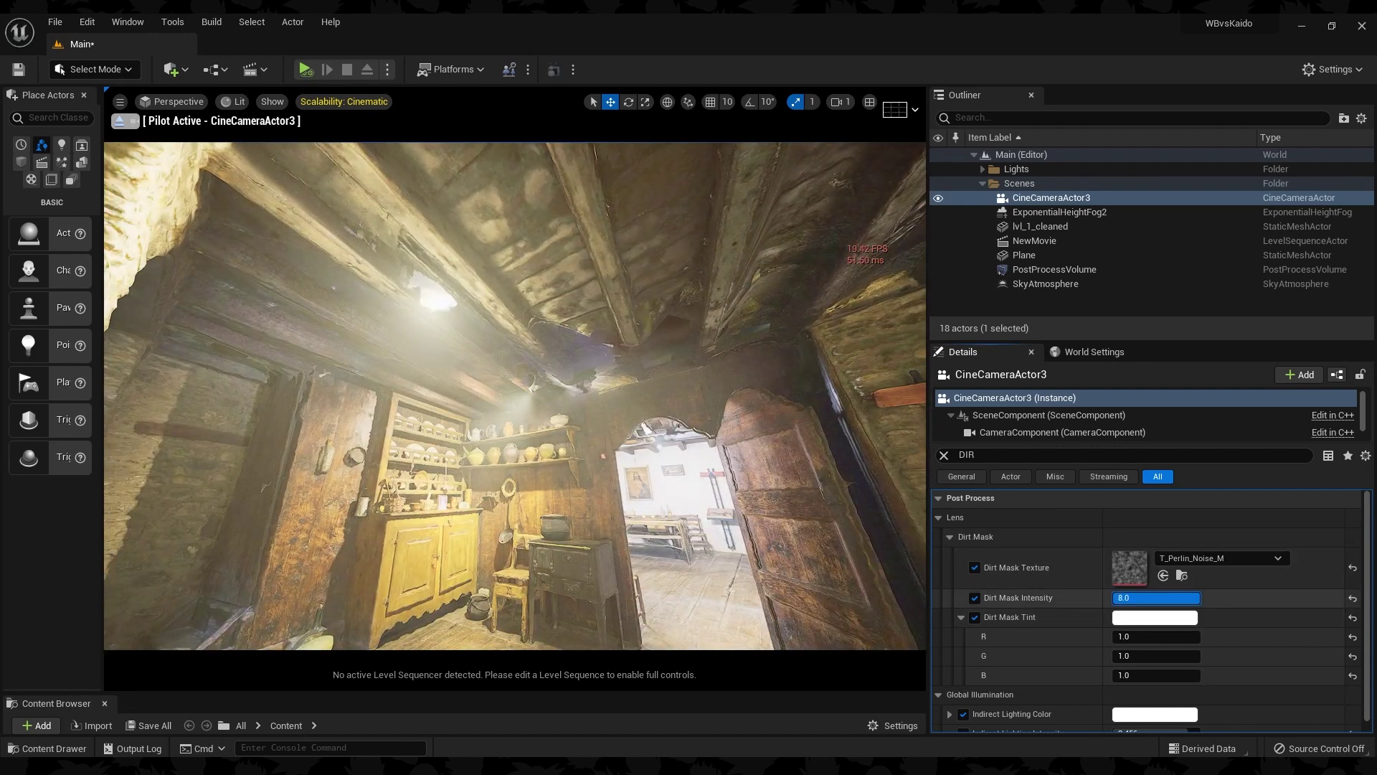
right_click_drag(515, 396, 513, 425)
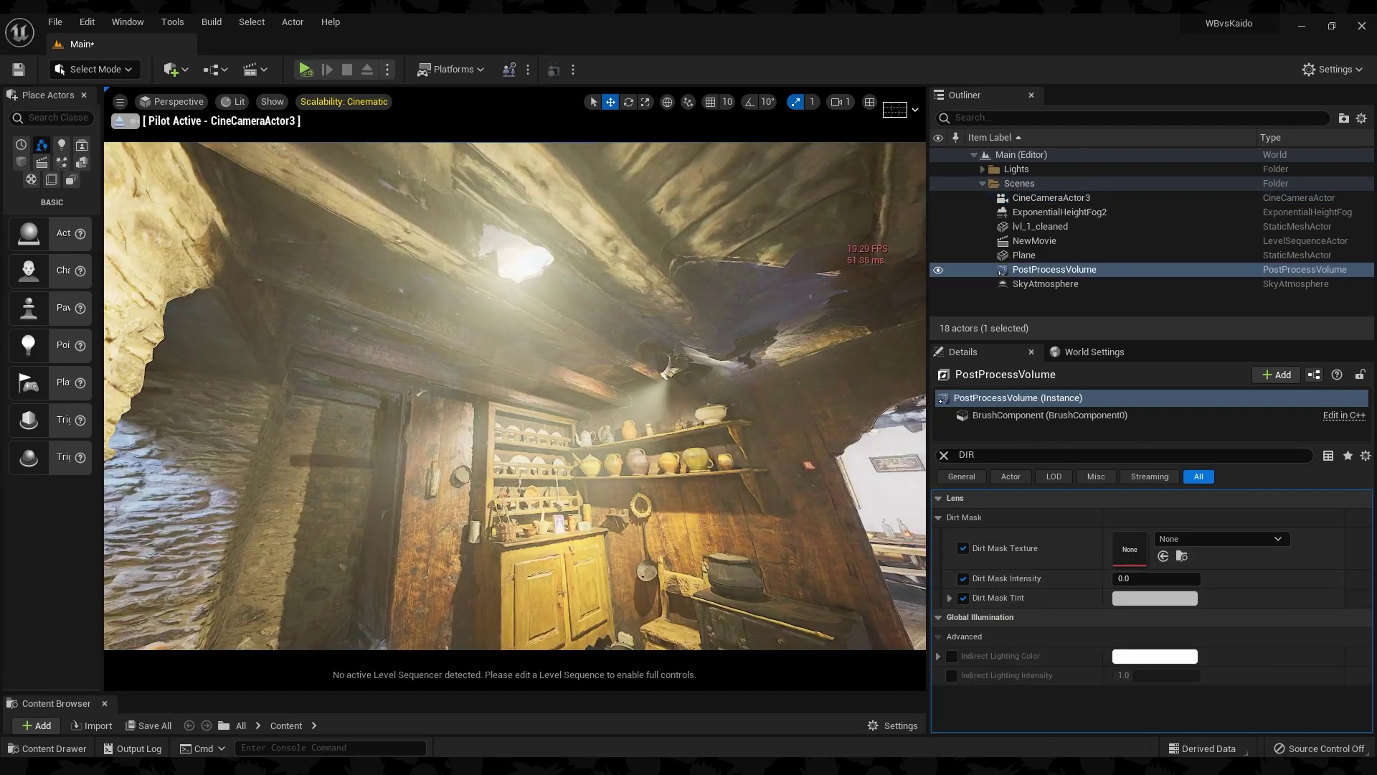
- Filter the PostProcessVolume's properties for GRAIN and enable Film Grain Intensity at 0.504, toggling it to compare the kitchen view
right_click_drag(706, 366, 762, 394)
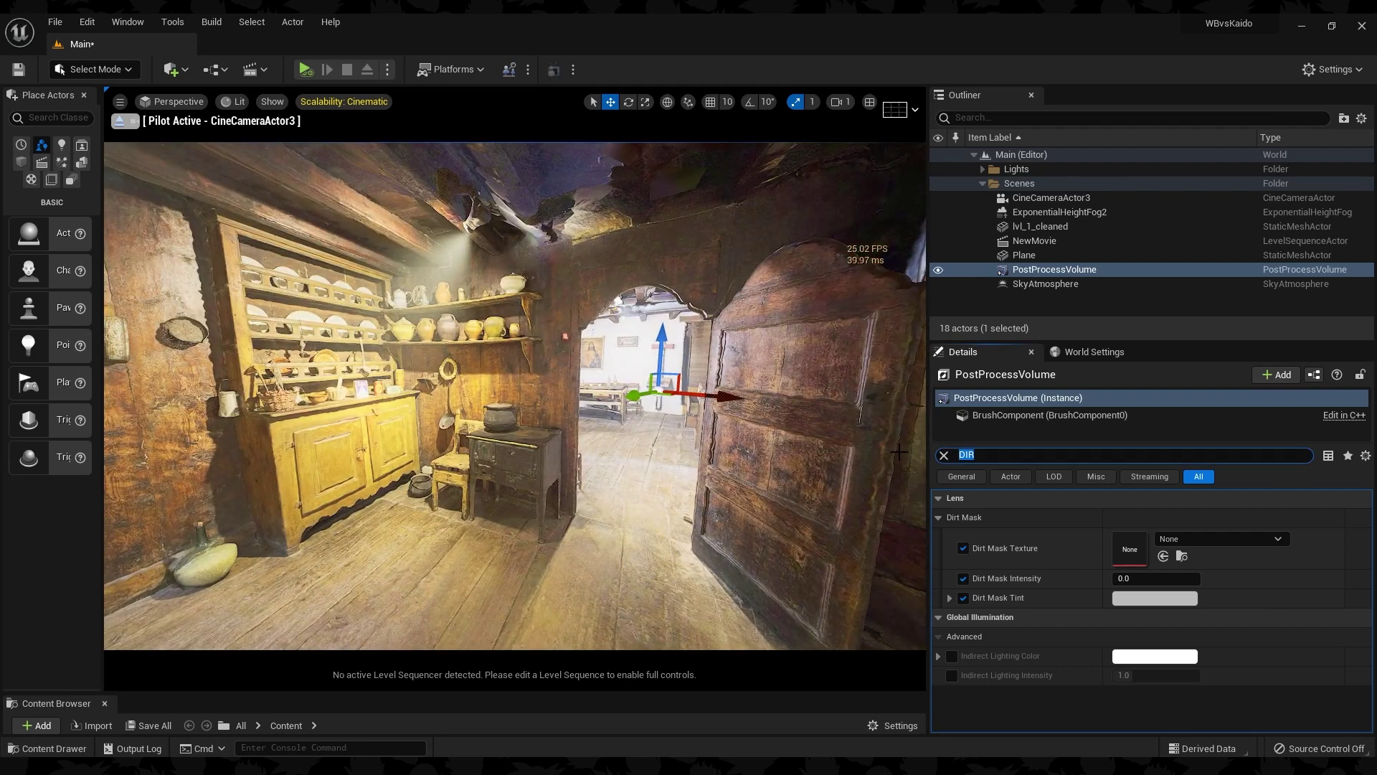
left_click(952, 517)
right_click_drag(673, 461, 760, 460)
left_click(953, 518)
left_click(952, 517)
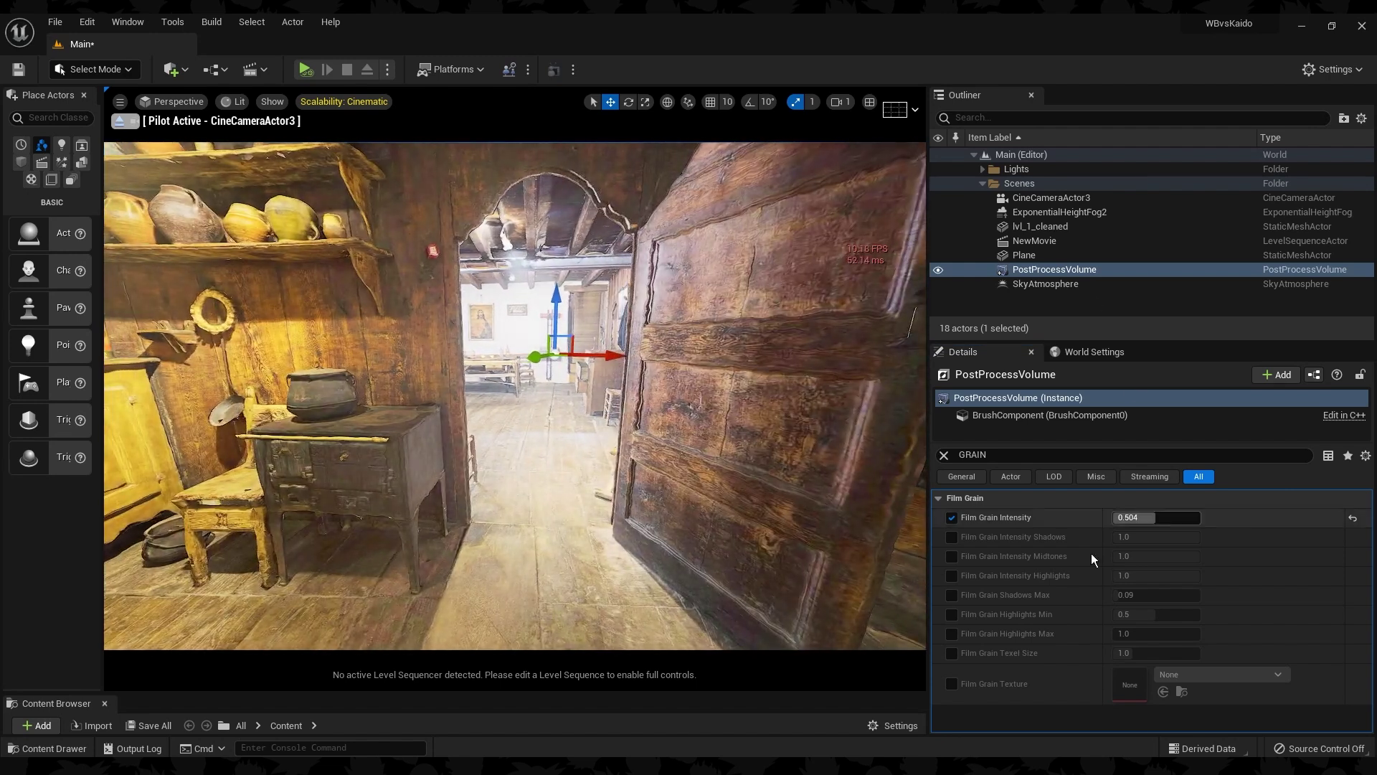
- Clear the property filter for ExponentialHeightFog2 and compare the doorway with Volumetric Fog off and on, leaving it enabled
left_click(1069, 212)
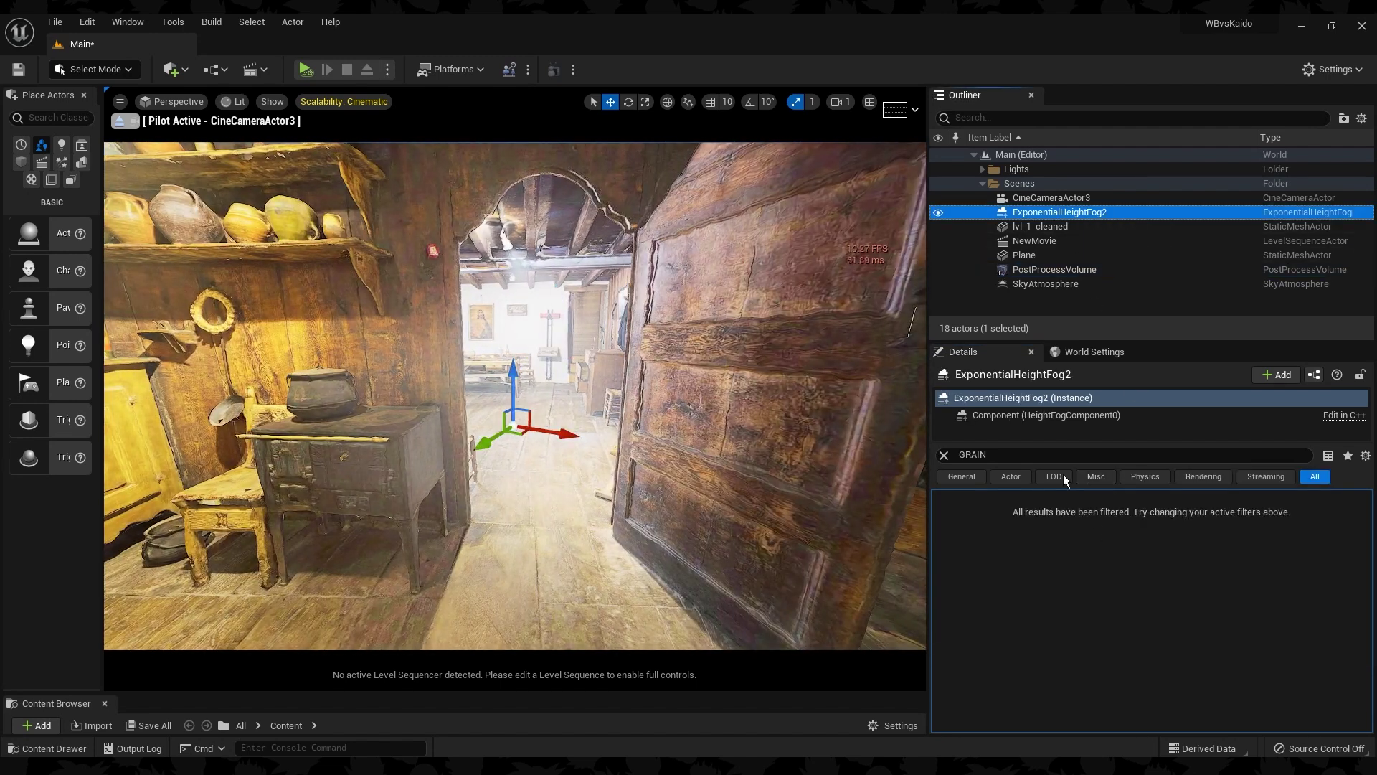
left_click(944, 455)
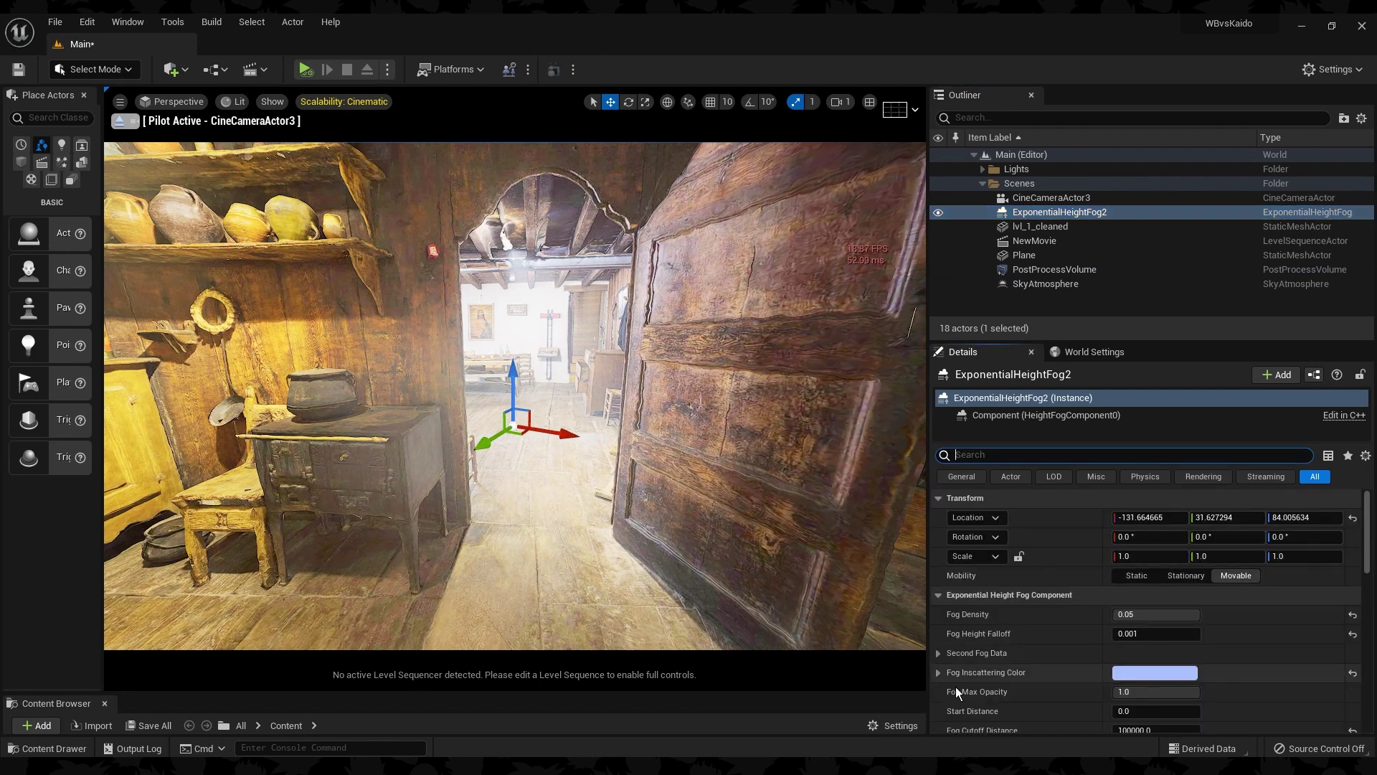
scroll(1056, 653, "down", 5)
left_click(1121, 644)
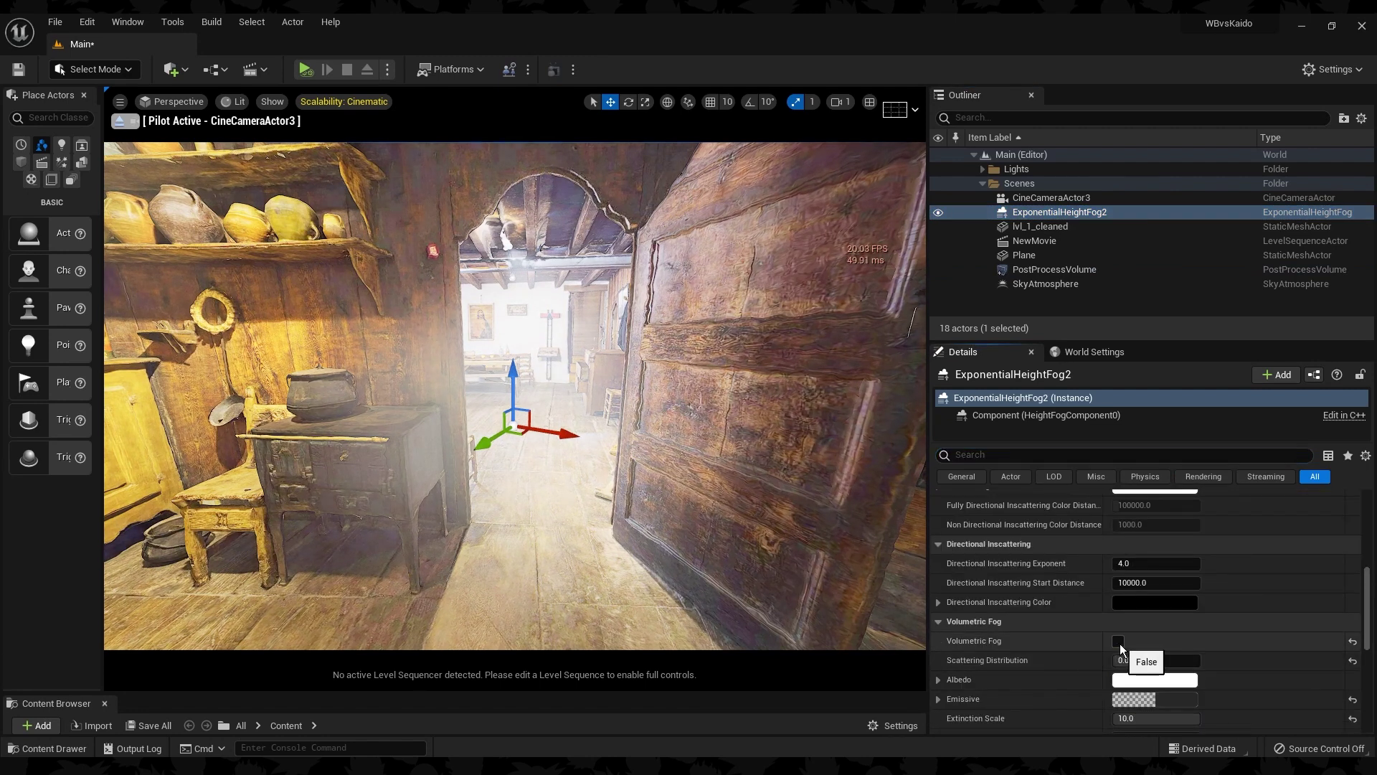
left_click(1121, 644)
left_click(1120, 643)
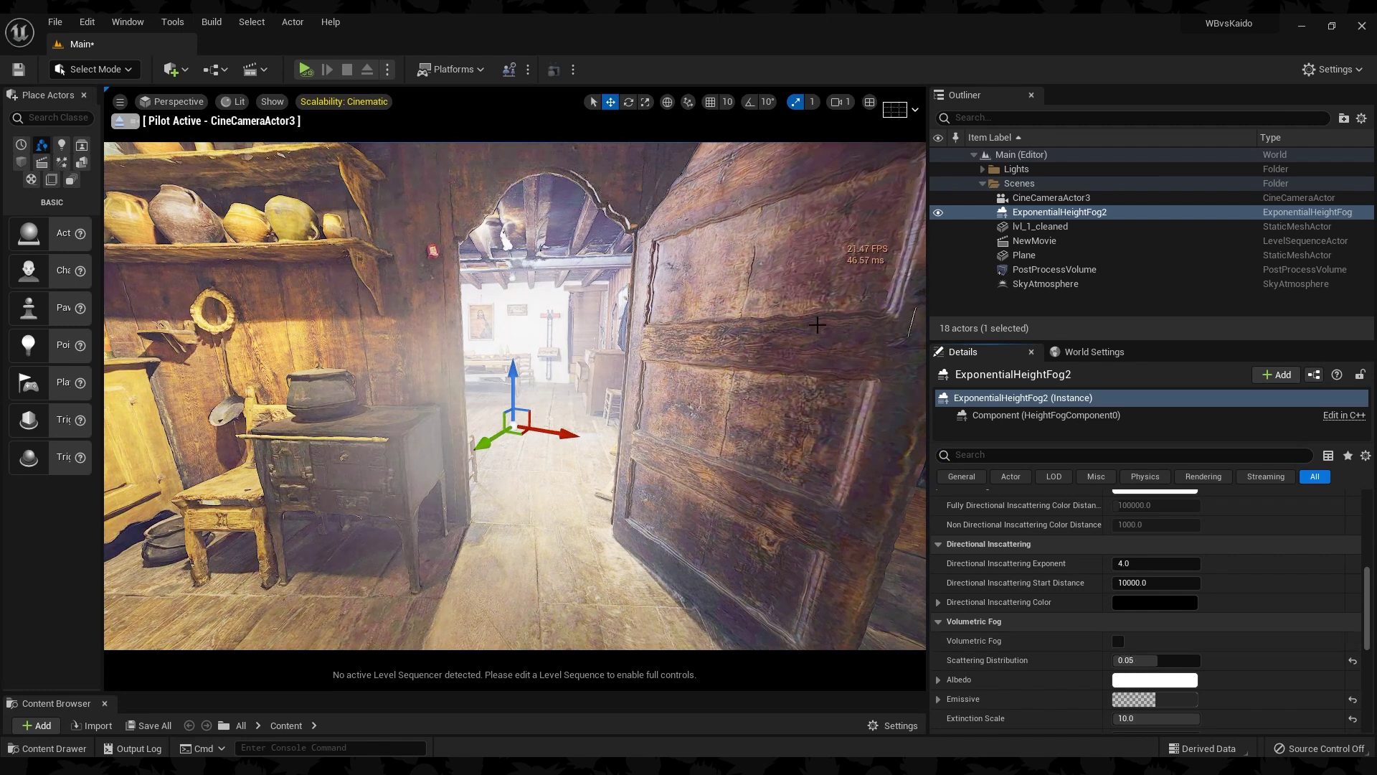
mouse_move(645, 493)
right_mouse_down()
mouse_move(609, 493)
mouse_move(653, 488)
right_mouse_up()
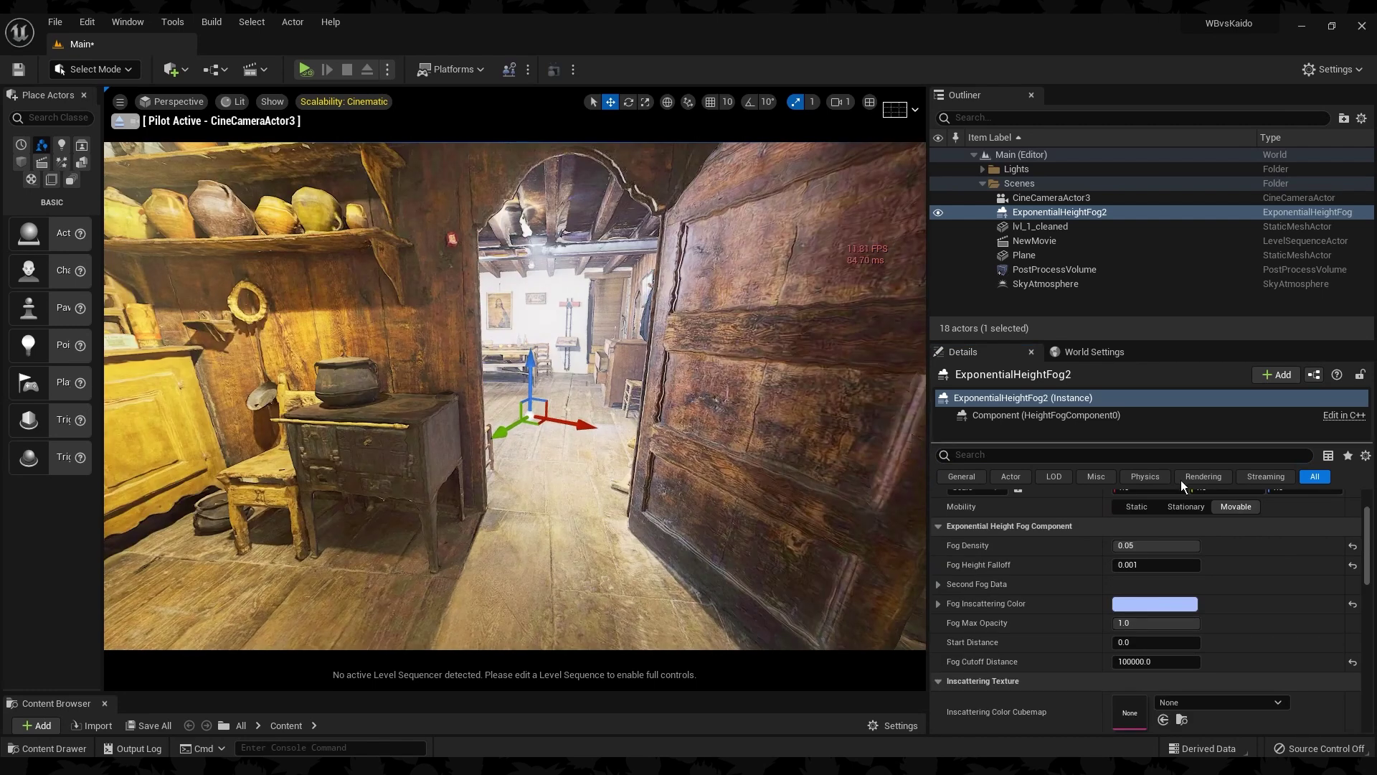
scroll(1212, 600, "down", 10)
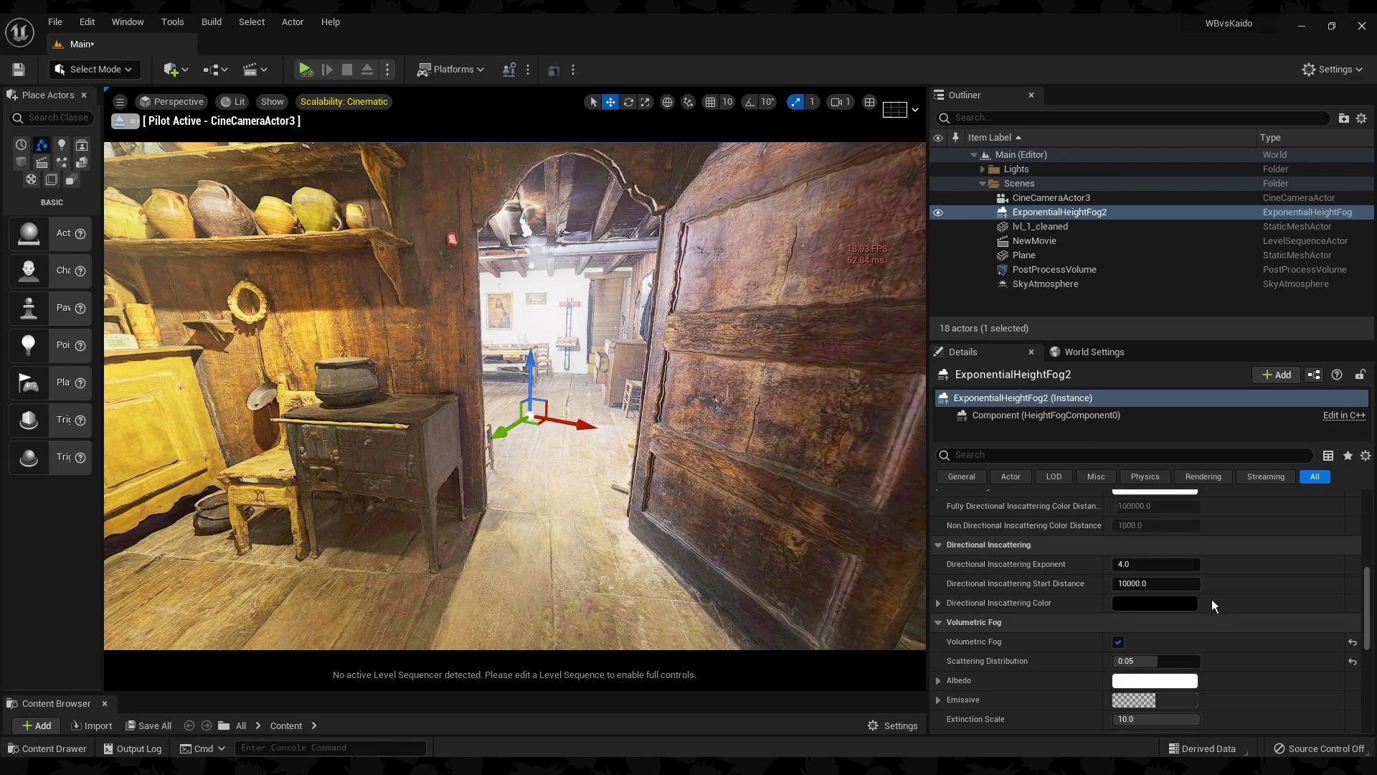
scroll(1212, 600, "up", 3)
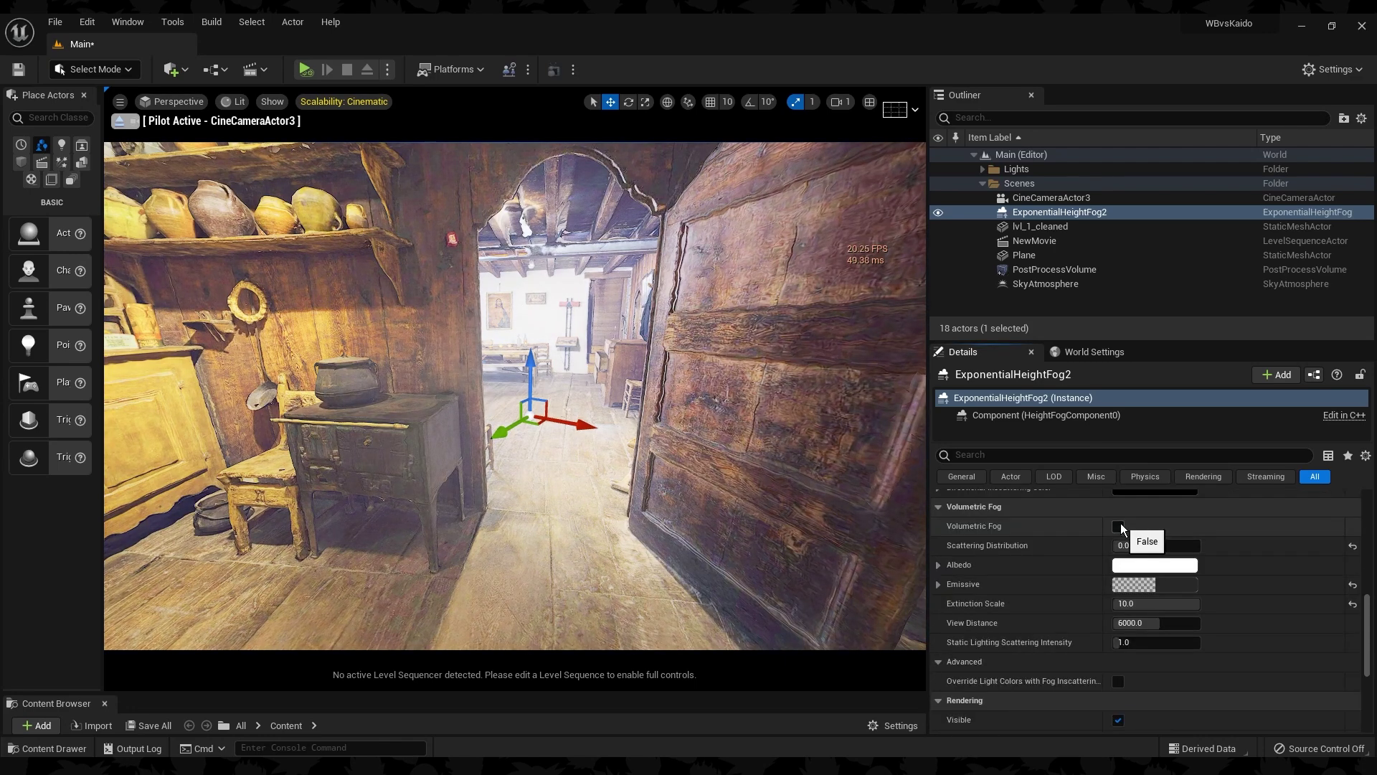
mouse_move(907, 497)
right_mouse_down()
mouse_move(920, 516)
mouse_move(874, 484)
mouse_move(907, 497)
right_mouse_up()
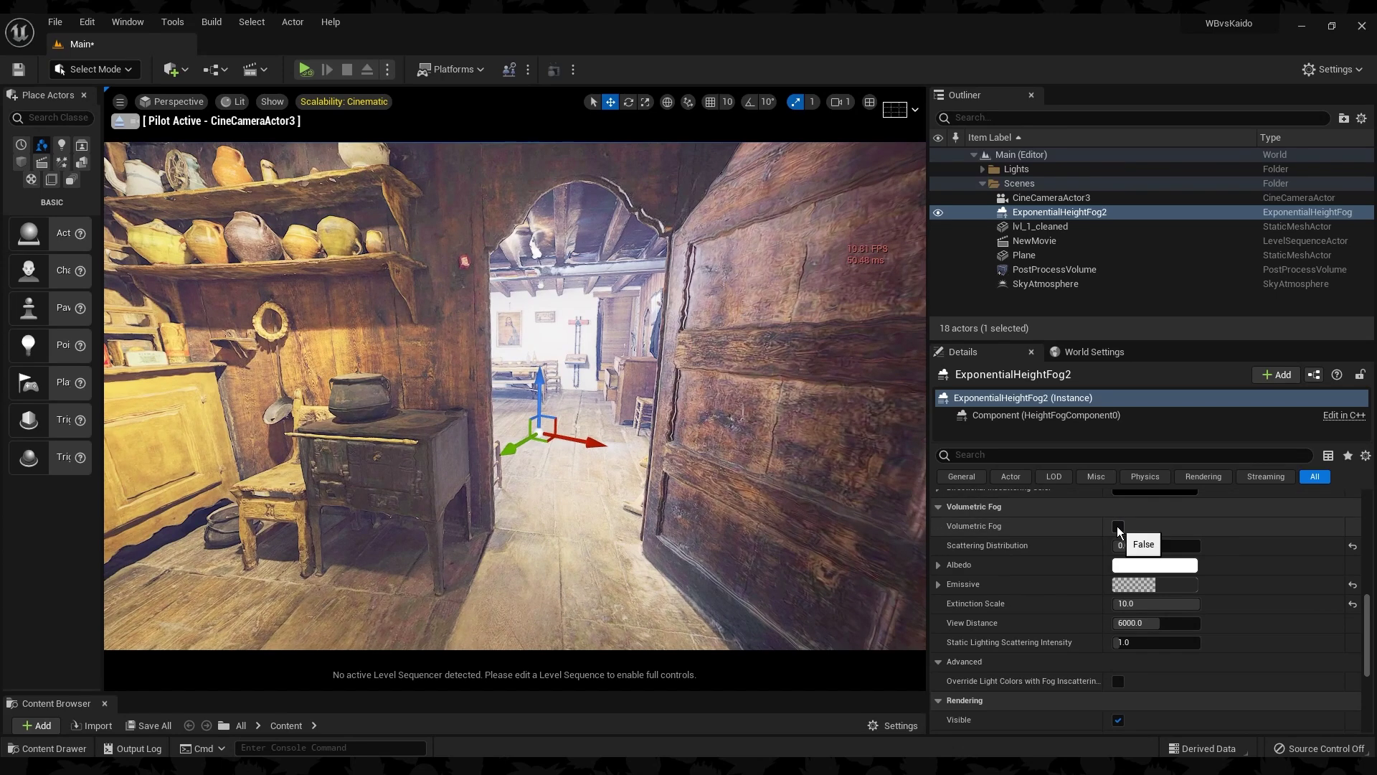
left_click(1118, 528)
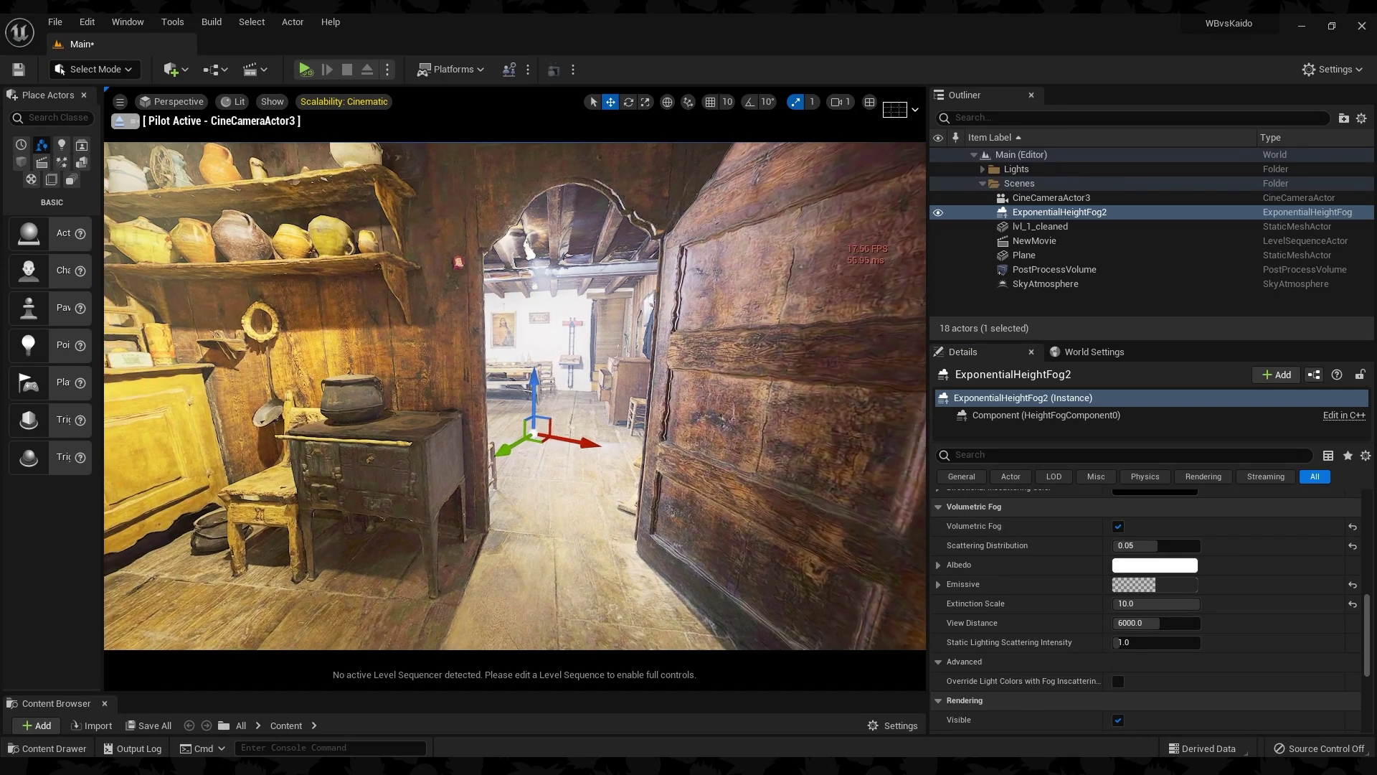
- Fly into the main room, open the lvl_1_cleaned static mesh for editing and enable Nanite support on it
right_click_drag(890, 495, 504, 558)
key("w")
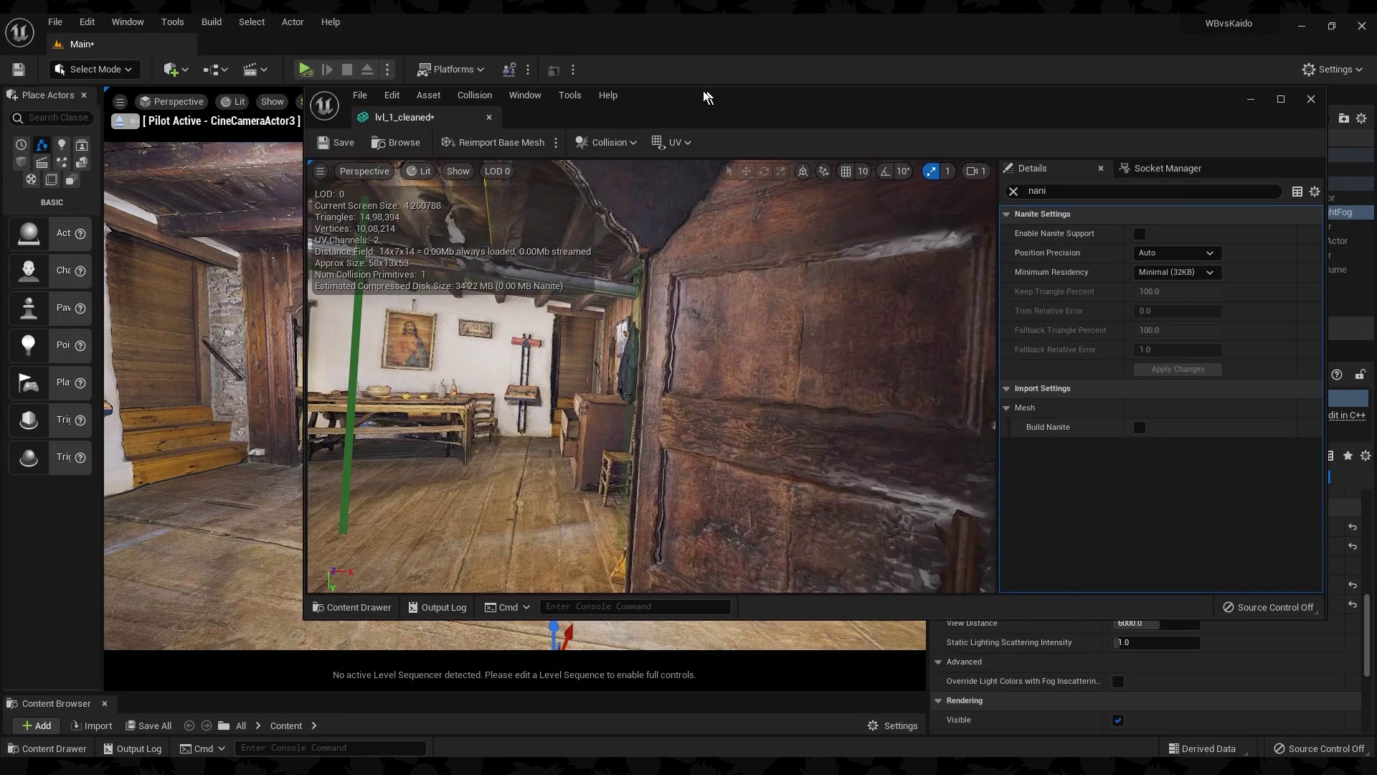
scroll(691, 452, "down", 10)
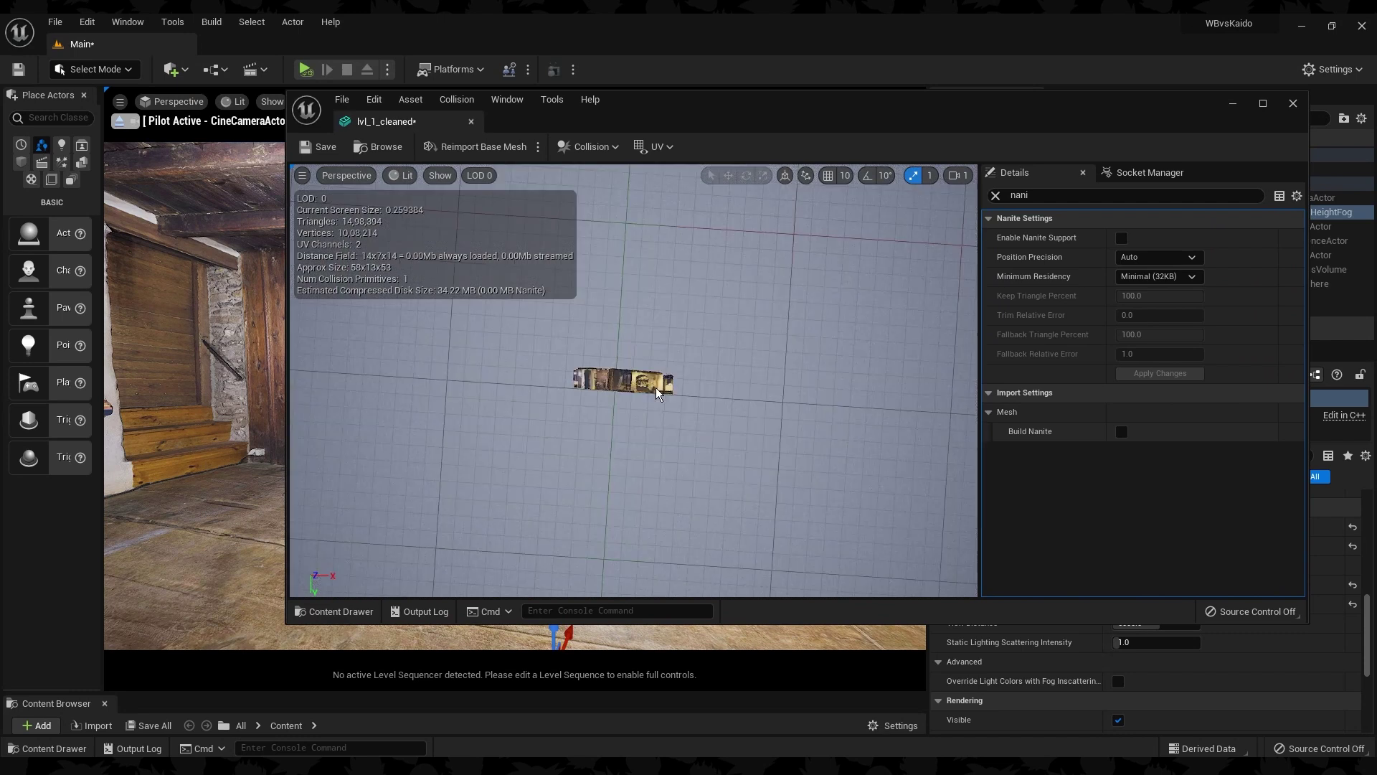
scroll(648, 398, "up", 10)
scroll(650, 402, "down", 8)
right_click_drag(649, 398, 632, 366)
right_click_drag(824, 419, 810, 443)
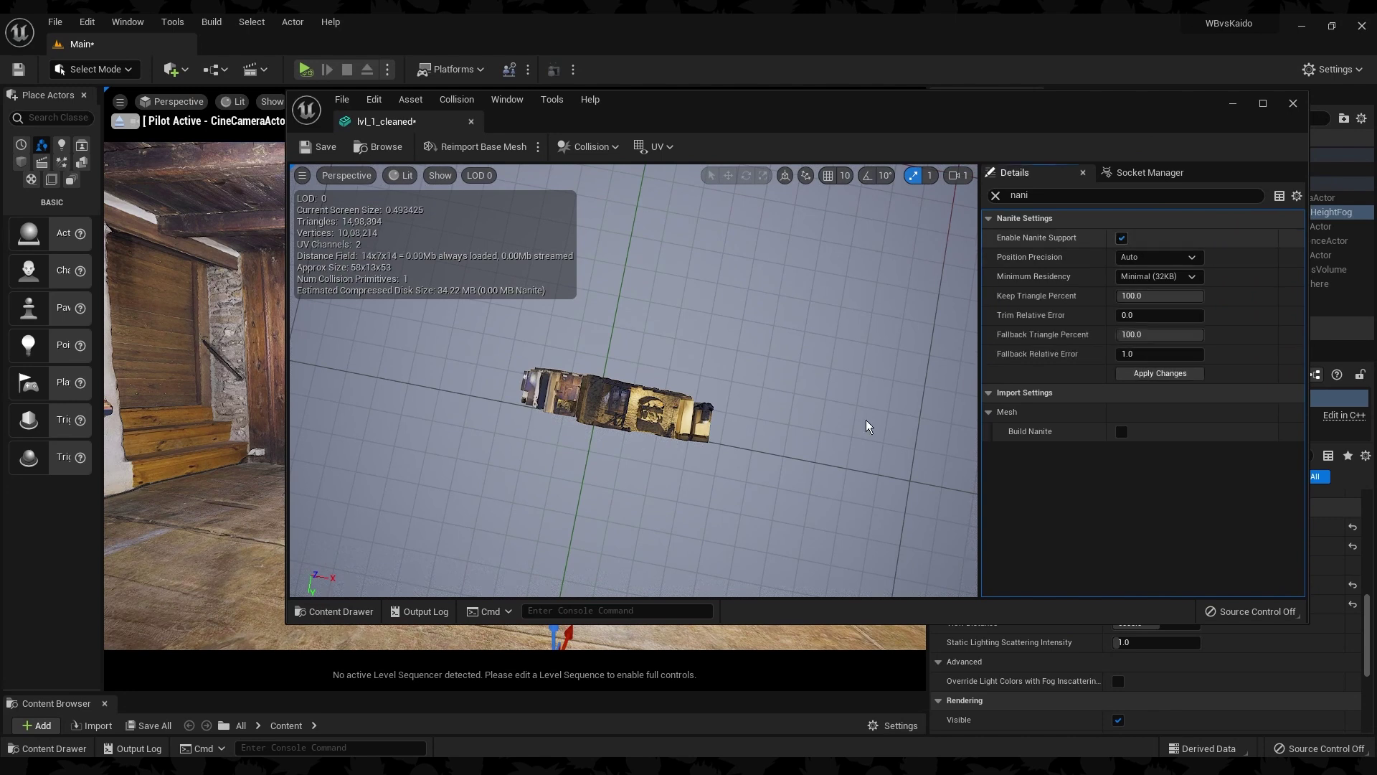
- Apply the Nanite settings to lvl_1_cleaned with automatic position precision and inspect the mesh's kitchen area
scroll(569, 482, "up", 8)
right_click_drag(631, 380, 513, 513)
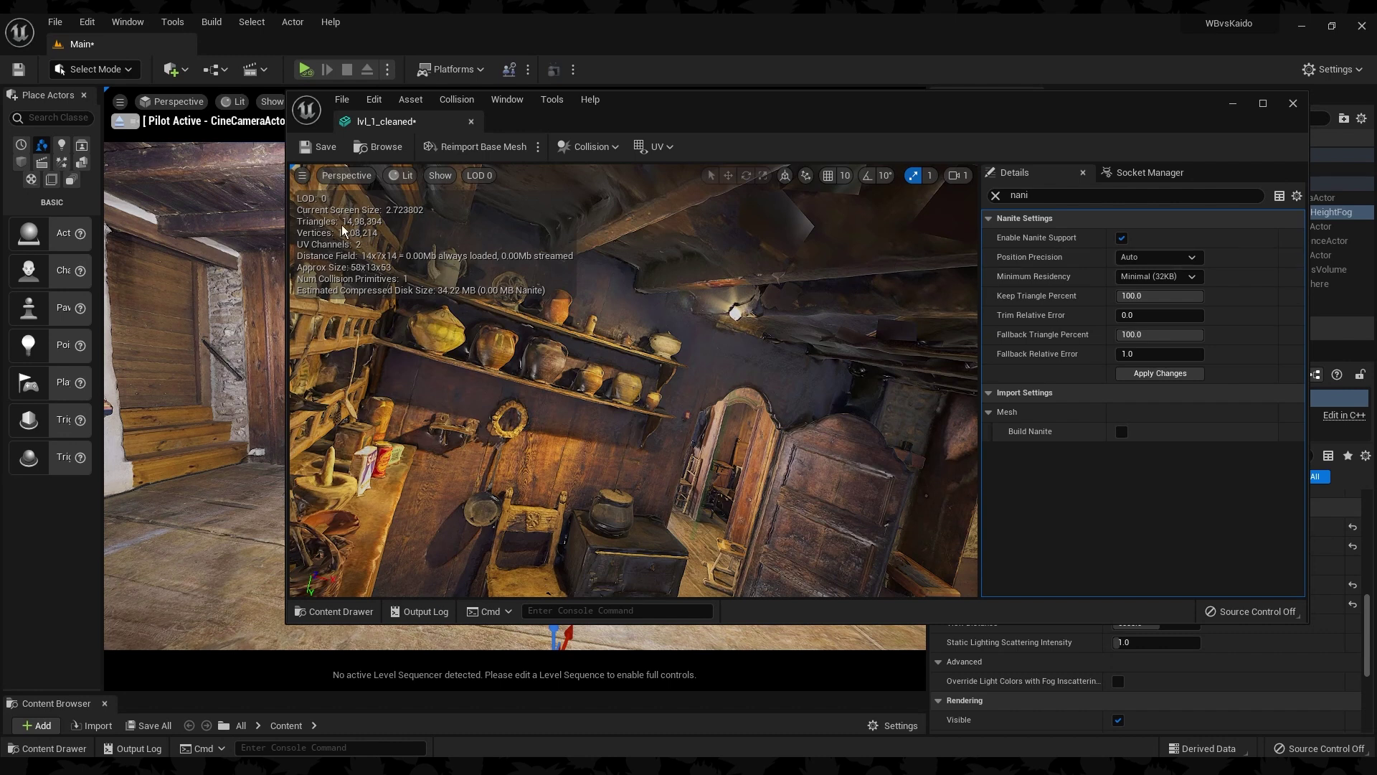
left_click(1184, 259)
left_click(1184, 260)
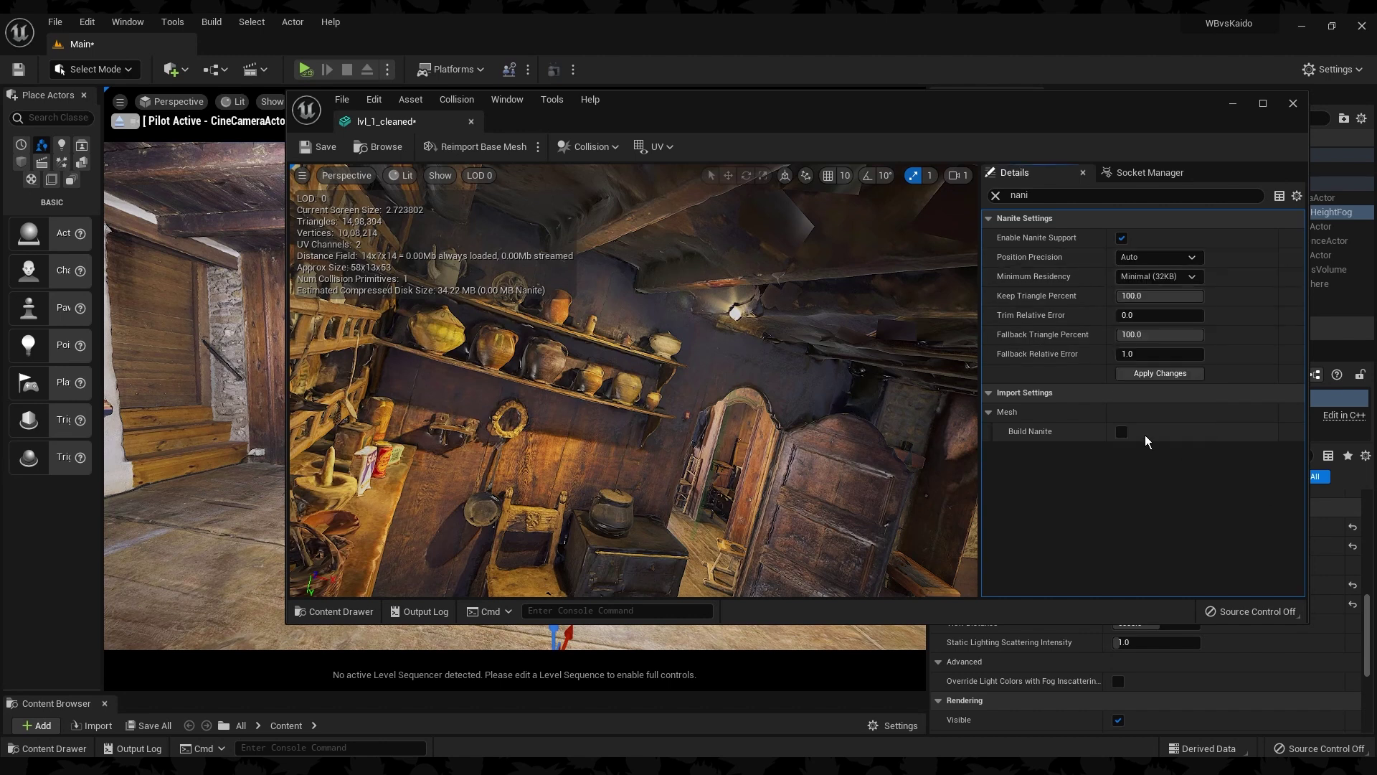
left_click(1170, 373)
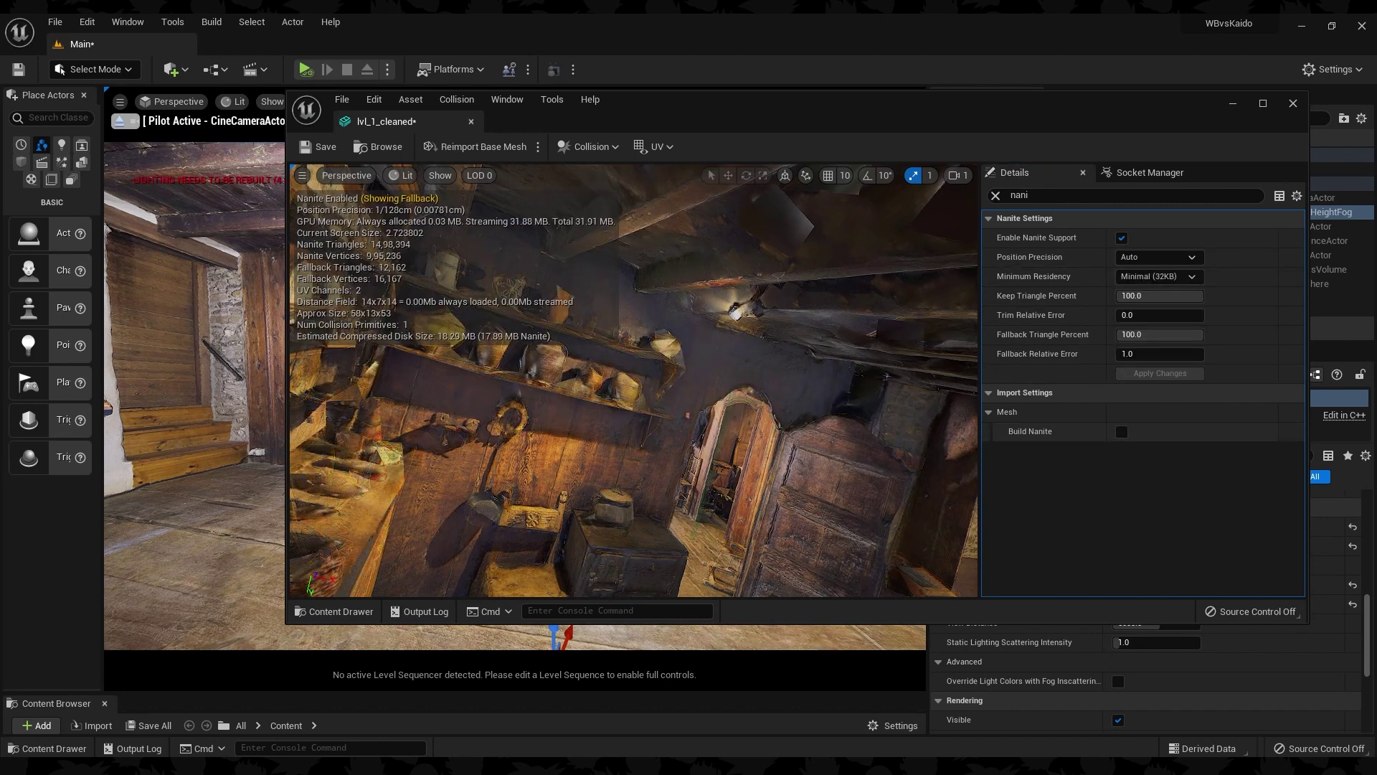
right_click_drag(634, 387, 700, 380)
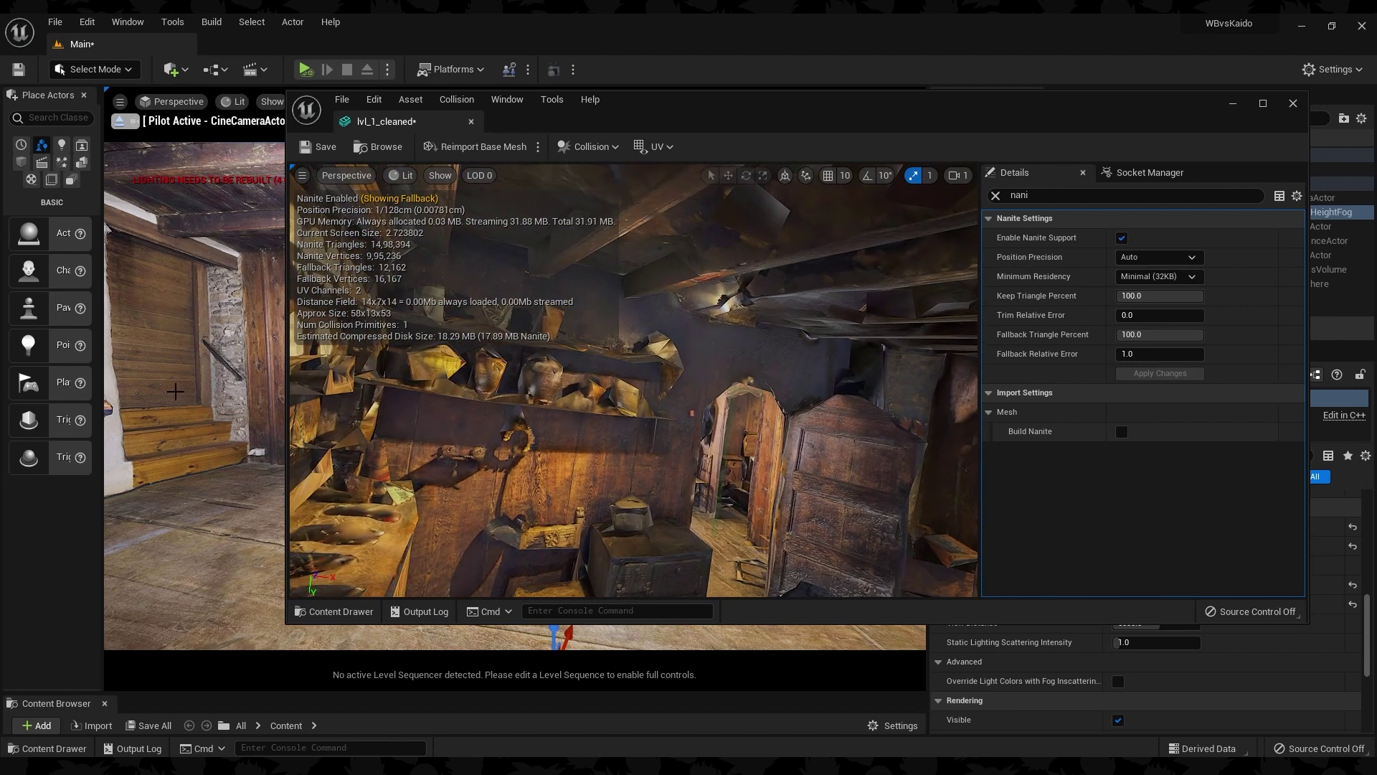
- Return from the mesh editor to the Main level and examine the main room with the Nanite mesh
left_click(175, 391)
left_click(1233, 105)
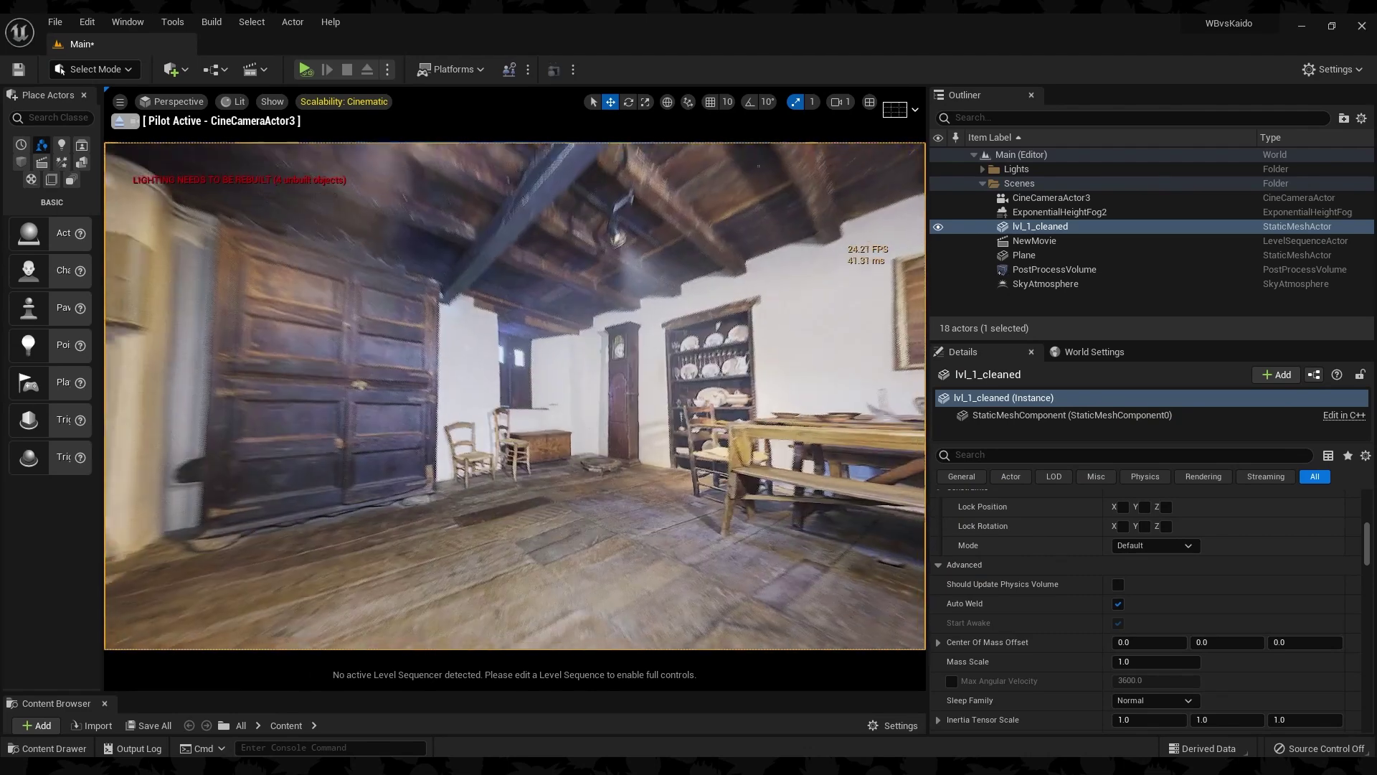
mouse_move(514, 396)
right_mouse_down()
mouse_move(798, 390)
mouse_move(692, 363)
mouse_move(624, 366)
mouse_move(725, 362)
mouse_move(761, 380)
mouse_move(467, 369)
mouse_move(448, 312)
mouse_move(566, 387)
mouse_move(732, 380)
mouse_move(630, 369)
mouse_move(698, 391)
right_mouse_up()
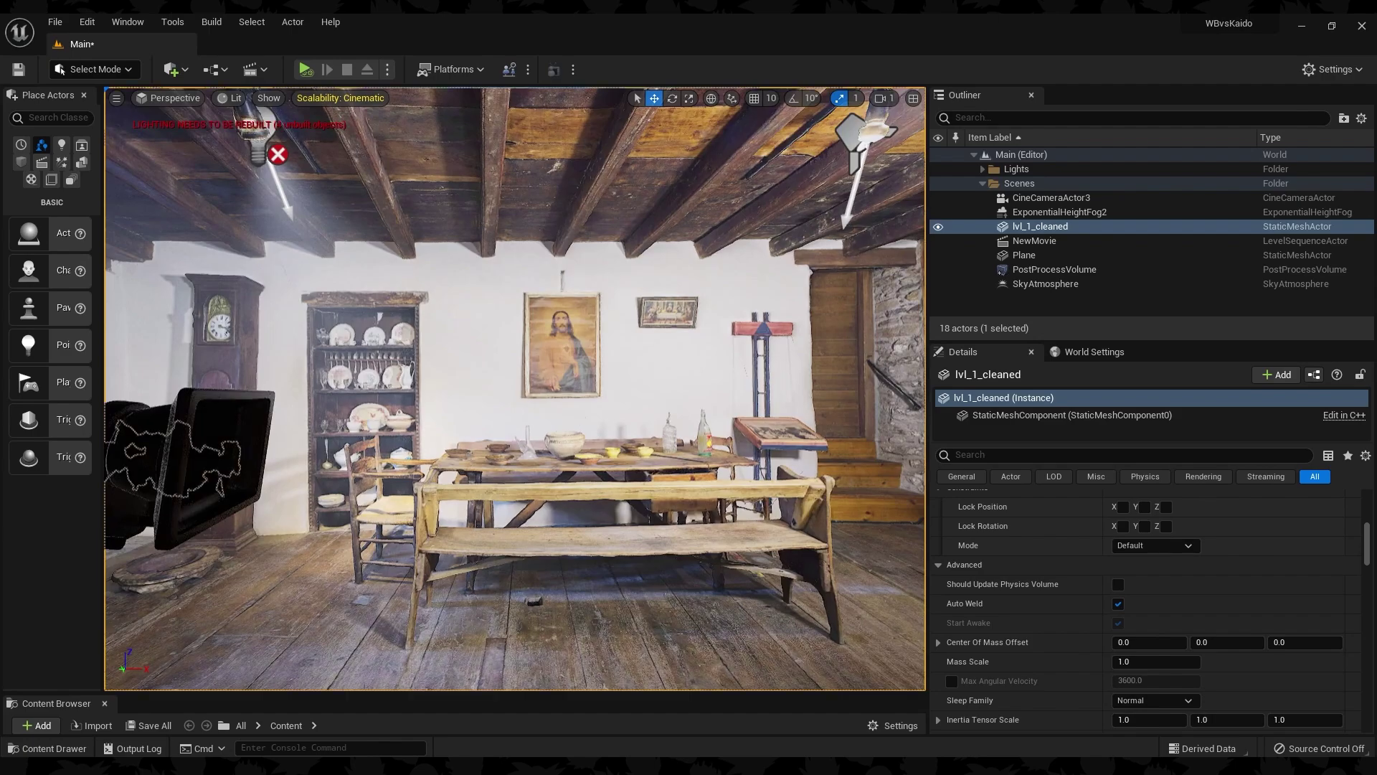
right_click_drag(515, 387, 751, 394)
right_click_drag(515, 389, 285, 316)
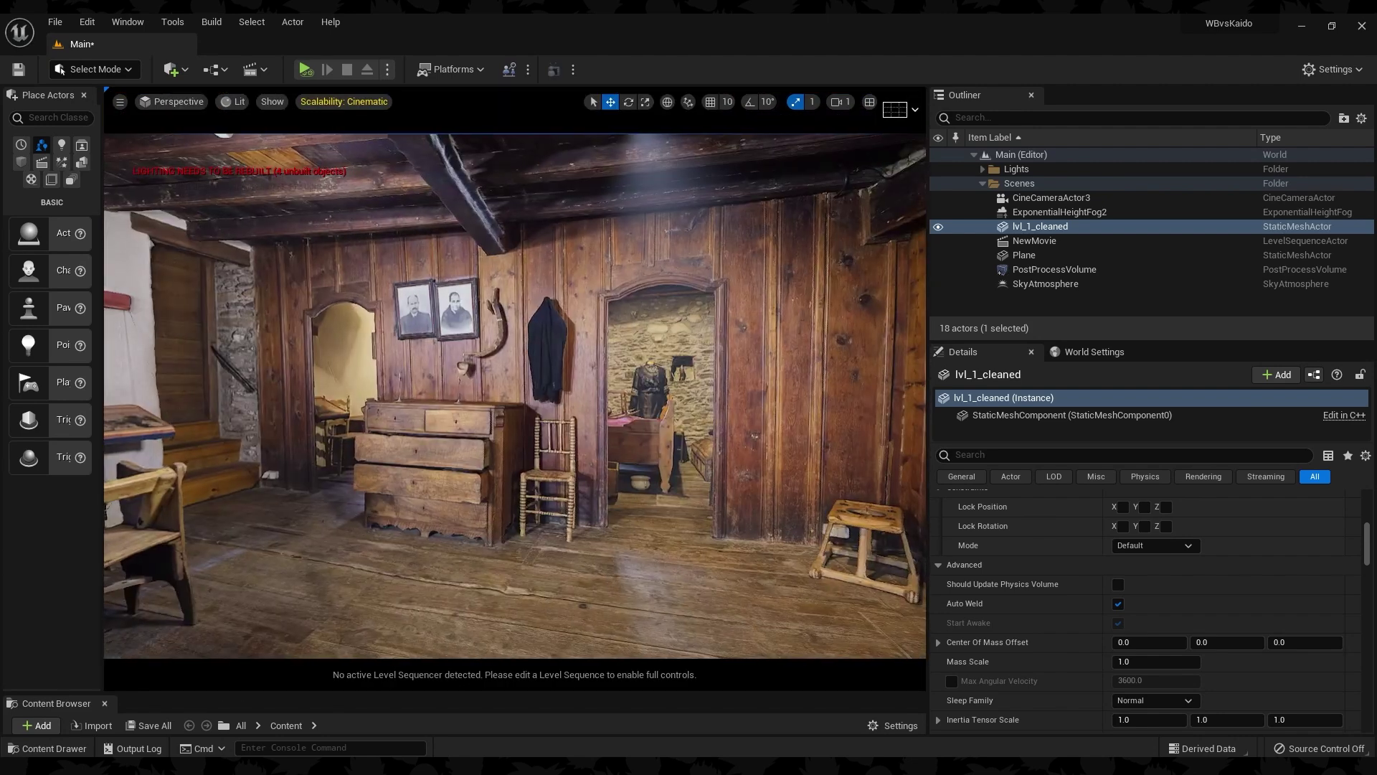
right_click_drag(488, 394, 530, 393)
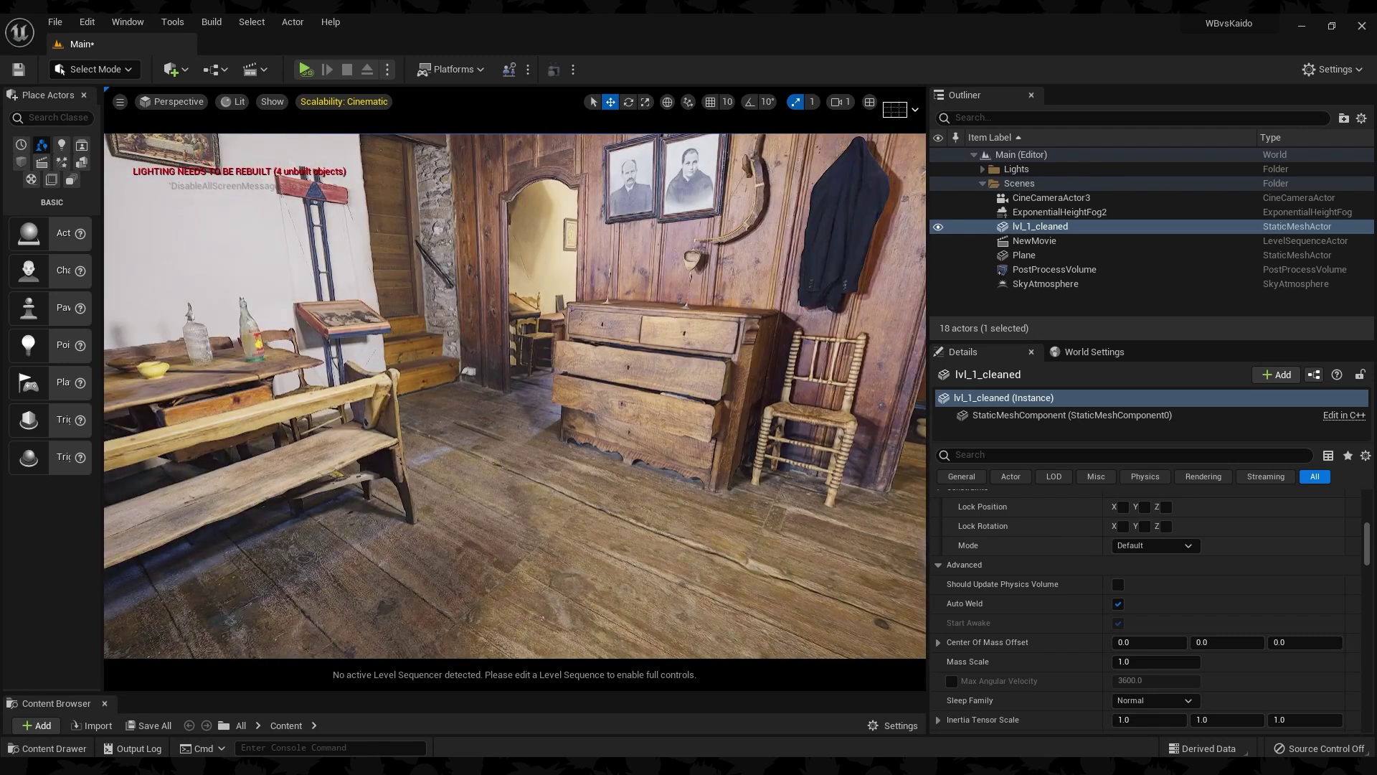
mouse_move(531, 393)
right_mouse_down()
mouse_move(452, 393)
mouse_move(653, 393)
mouse_move(663, 345)
mouse_move(721, 377)
mouse_move(893, 380)
mouse_move(524, 383)
right_mouse_up()
- Place the SM_Couch prop from the StarterContent Props folder on the main room's floor
left_click_drag(260, 642, 260, 450)
left_click(65, 667)
left_click_drag(533, 610, 492, 337)
right_click_drag(492, 337, 531, 340)
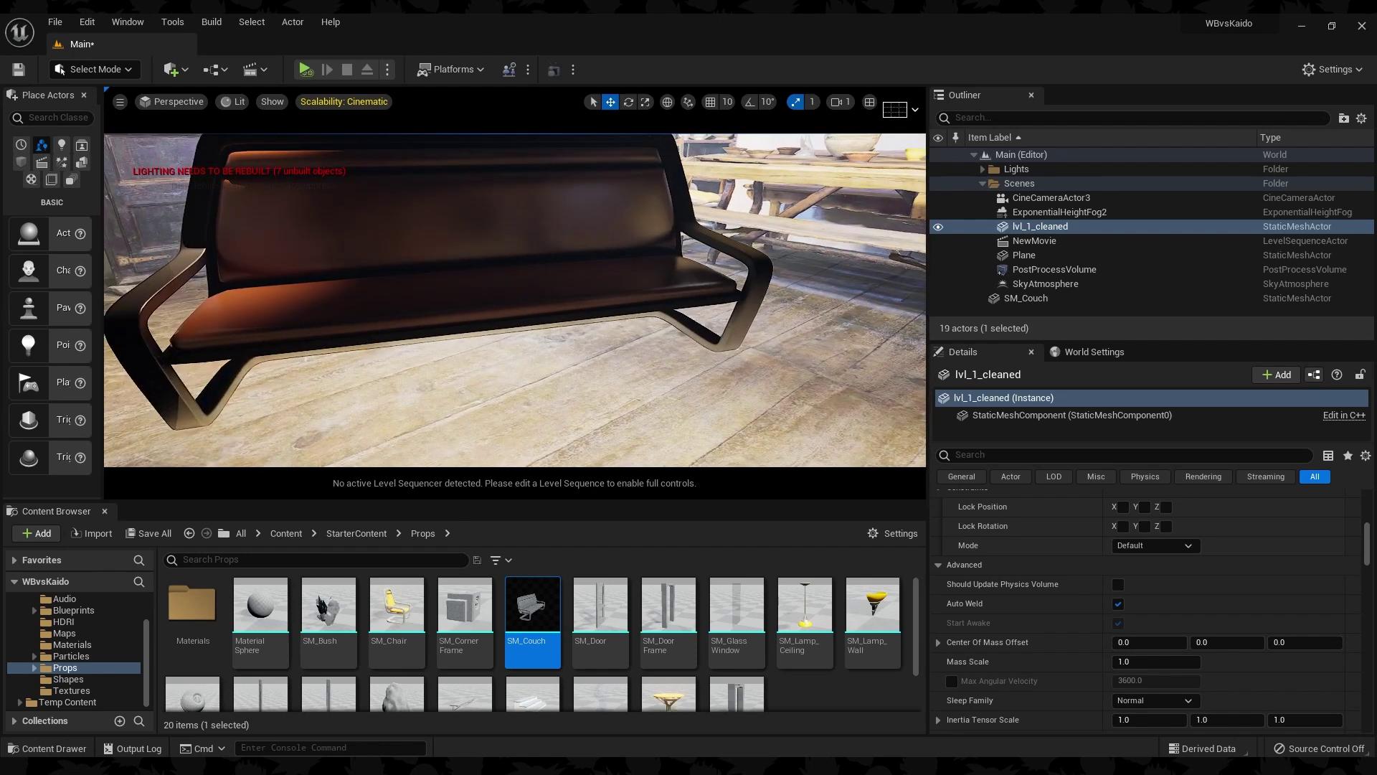
- Move the couch across the main room's floor, inspect its lighting from the side and delete it
left_click(484, 297)
left_click_drag(500, 461, 472, 249)
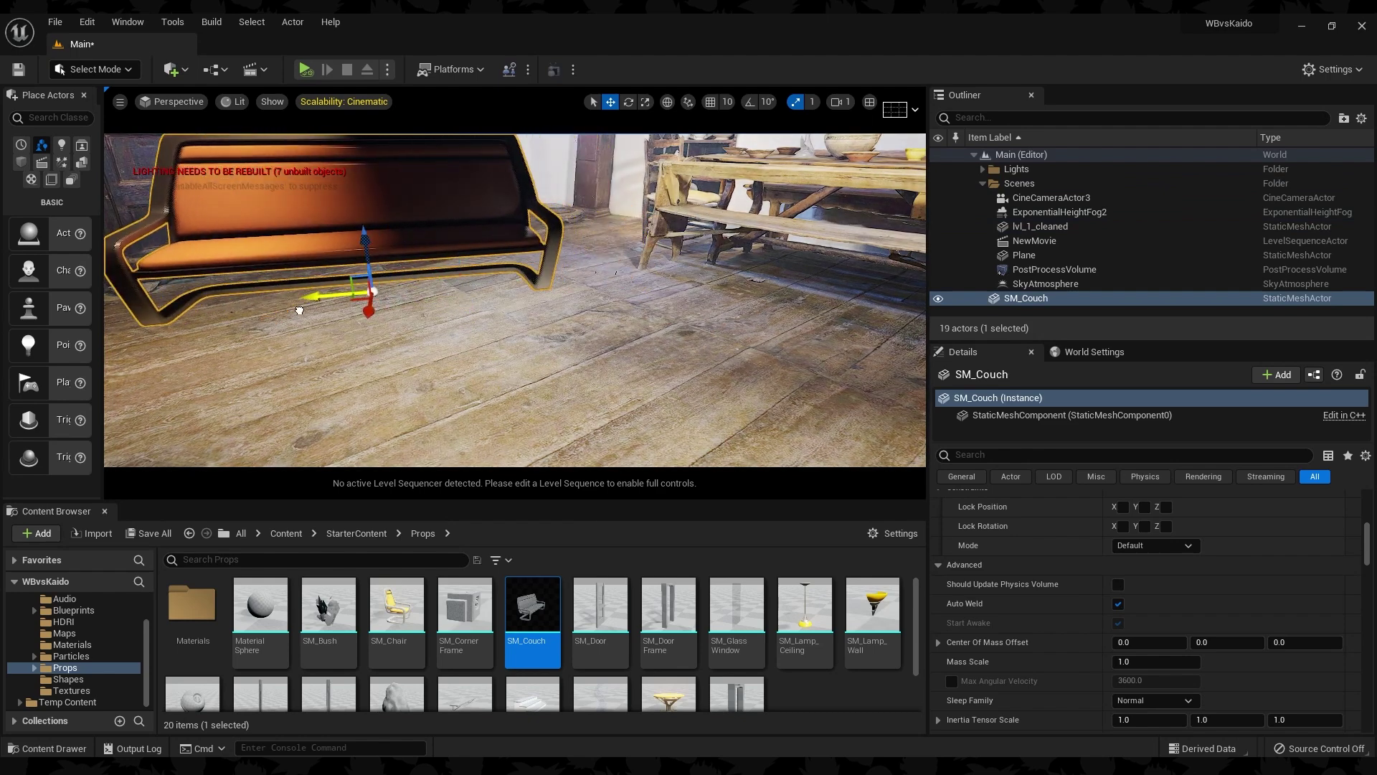
right_click_drag(223, 329, 179, 319)
left_click_drag(515, 501, 516, 639)
right_click_drag(515, 430, 587, 468)
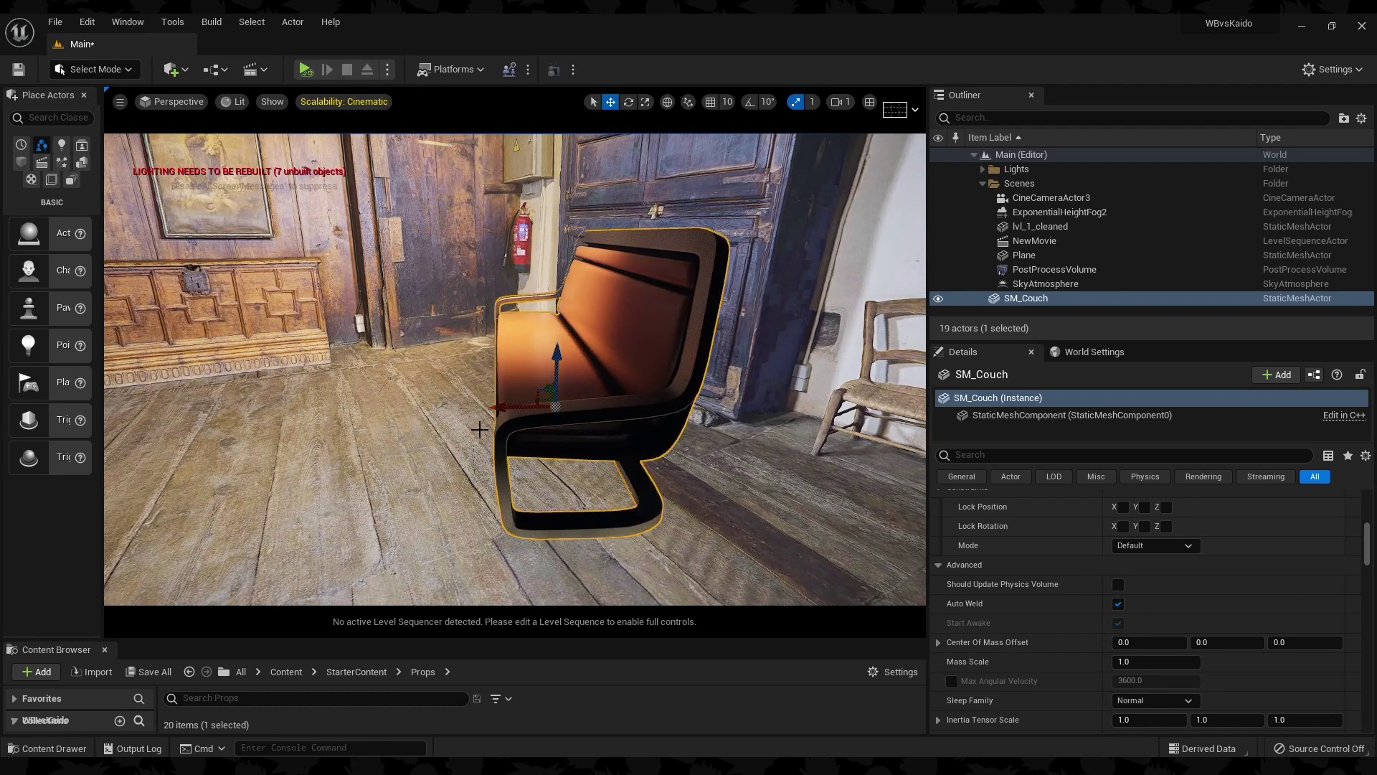
key("Delete")
- Fly back to face the chest of drawers and lower the viewport's scalability quality below Cinematic
mouse_move(479, 429)
right_mouse_down()
mouse_move(226, 432)
mouse_move(228, 394)
mouse_move(445, 434)
mouse_move(724, 429)
mouse_move(728, 344)
mouse_move(735, 437)
mouse_move(1019, 412)
right_mouse_up()
right_click_drag(515, 369, 836, 342)
key("w")
left_click(367, 101)
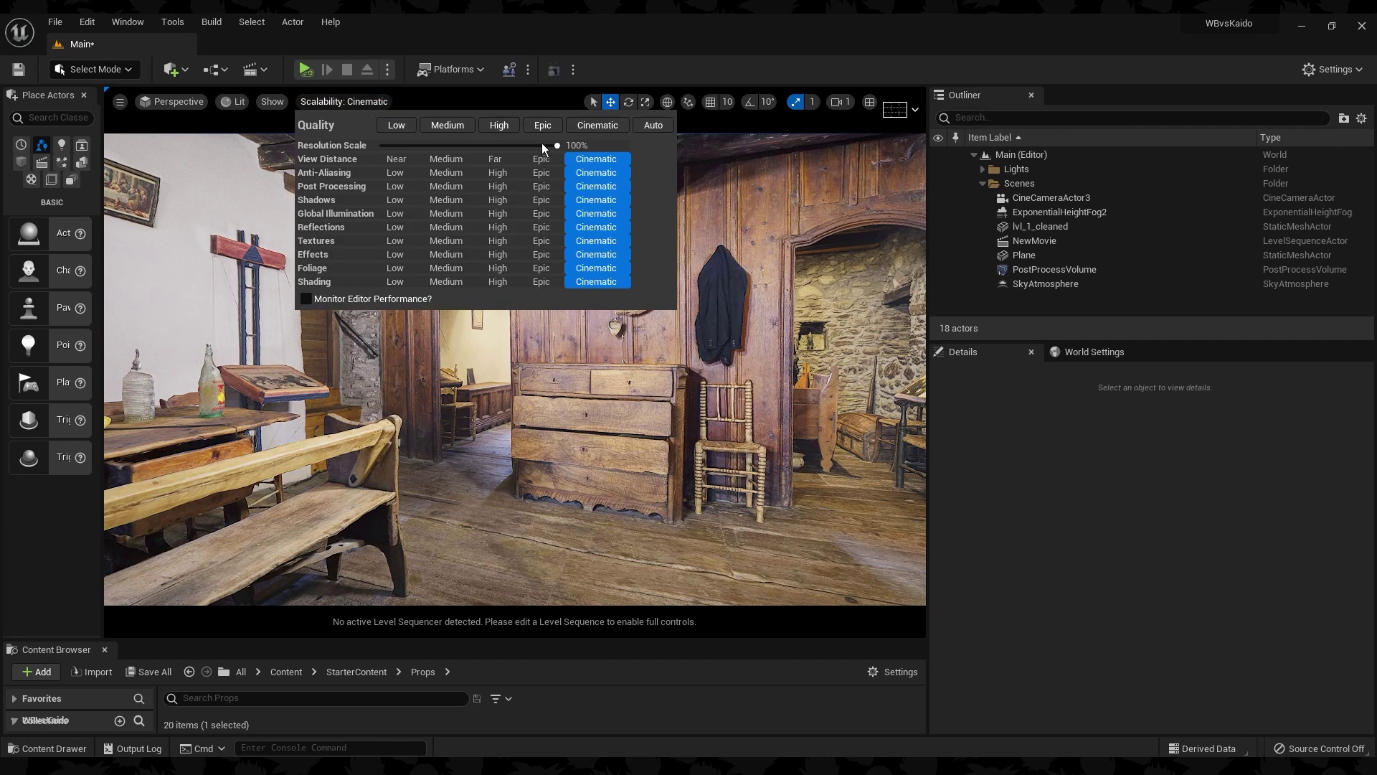
mouse_move(268, 103)
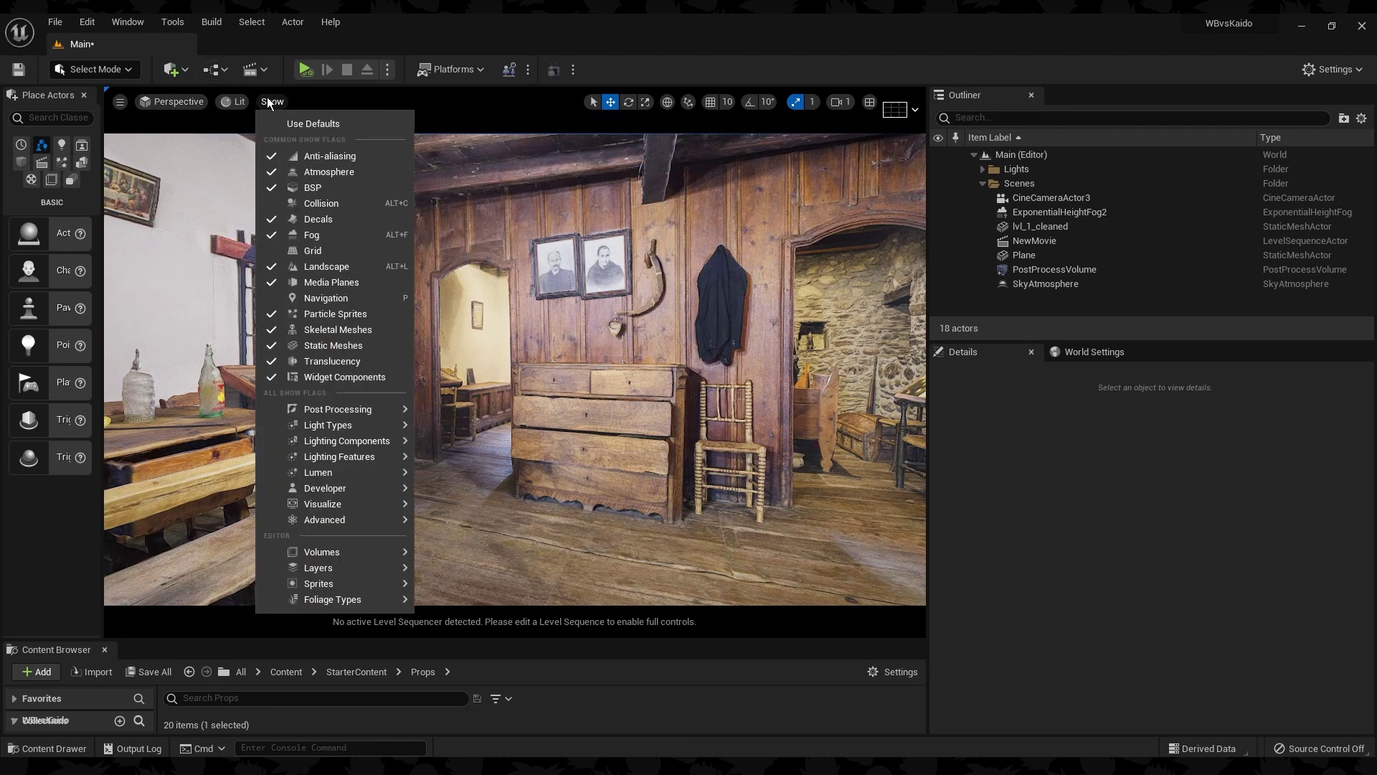
- Examine the scanned house at the lower quality, flying past the portraits and chest of drawers and on into the kitchen
mouse_move(517, 322)
right_mouse_down()
mouse_move(624, 366)
mouse_move(732, 362)
mouse_move(782, 337)
mouse_move(681, 323)
mouse_move(656, 362)
mouse_move(391, 345)
mouse_move(409, 359)
mouse_move(545, 343)
mouse_move(574, 280)
mouse_move(556, 343)
mouse_move(280, 344)
mouse_move(441, 346)
mouse_move(298, 359)
mouse_move(359, 308)
mouse_move(424, 312)
mouse_move(364, 302)
mouse_move(369, 321)
mouse_move(473, 325)
mouse_move(424, 340)
mouse_move(429, 316)
mouse_move(401, 298)
mouse_move(397, 325)
mouse_move(391, 301)
mouse_move(413, 324)
mouse_move(337, 341)
mouse_move(329, 371)
mouse_move(372, 387)
mouse_move(376, 370)
mouse_move(418, 381)
mouse_move(388, 422)
mouse_move(413, 425)
mouse_move(394, 416)
mouse_move(423, 402)
mouse_move(488, 410)
mouse_move(401, 388)
mouse_move(373, 337)
mouse_move(399, 331)
mouse_move(402, 394)
mouse_move(438, 437)
mouse_move(775, 391)
mouse_move(810, 373)
mouse_move(516, 351)
mouse_move(531, 323)
mouse_move(574, 373)
mouse_move(581, 352)
mouse_move(585, 401)
mouse_move(617, 380)
mouse_move(495, 402)
mouse_move(567, 388)
mouse_move(545, 381)
mouse_move(616, 387)
mouse_move(520, 391)
mouse_move(574, 423)
mouse_move(495, 387)
mouse_move(494, 337)
mouse_move(431, 362)
mouse_move(370, 353)
mouse_move(456, 353)
mouse_move(470, 370)
mouse_move(459, 379)
mouse_move(409, 362)
mouse_move(484, 369)
mouse_move(373, 366)
mouse_move(474, 370)
mouse_move(402, 363)
mouse_move(416, 338)
mouse_move(445, 358)
mouse_move(430, 391)
mouse_move(449, 394)
mouse_move(380, 348)
mouse_move(395, 373)
mouse_move(384, 344)
mouse_move(401, 337)
mouse_move(454, 348)
mouse_move(460, 362)
mouse_move(452, 337)
mouse_move(423, 327)
mouse_move(432, 345)
mouse_move(456, 337)
mouse_move(451, 280)
mouse_move(428, 272)
mouse_move(452, 275)
mouse_move(459, 308)
mouse_move(502, 308)
mouse_move(505, 323)
mouse_move(466, 324)
mouse_move(456, 359)
mouse_move(459, 316)
right_mouse_up()
key("w")
key("a")
key("s")
key("a")
key("w")
key("w")
key("s")
right_click_drag(515, 370, 402, 251)
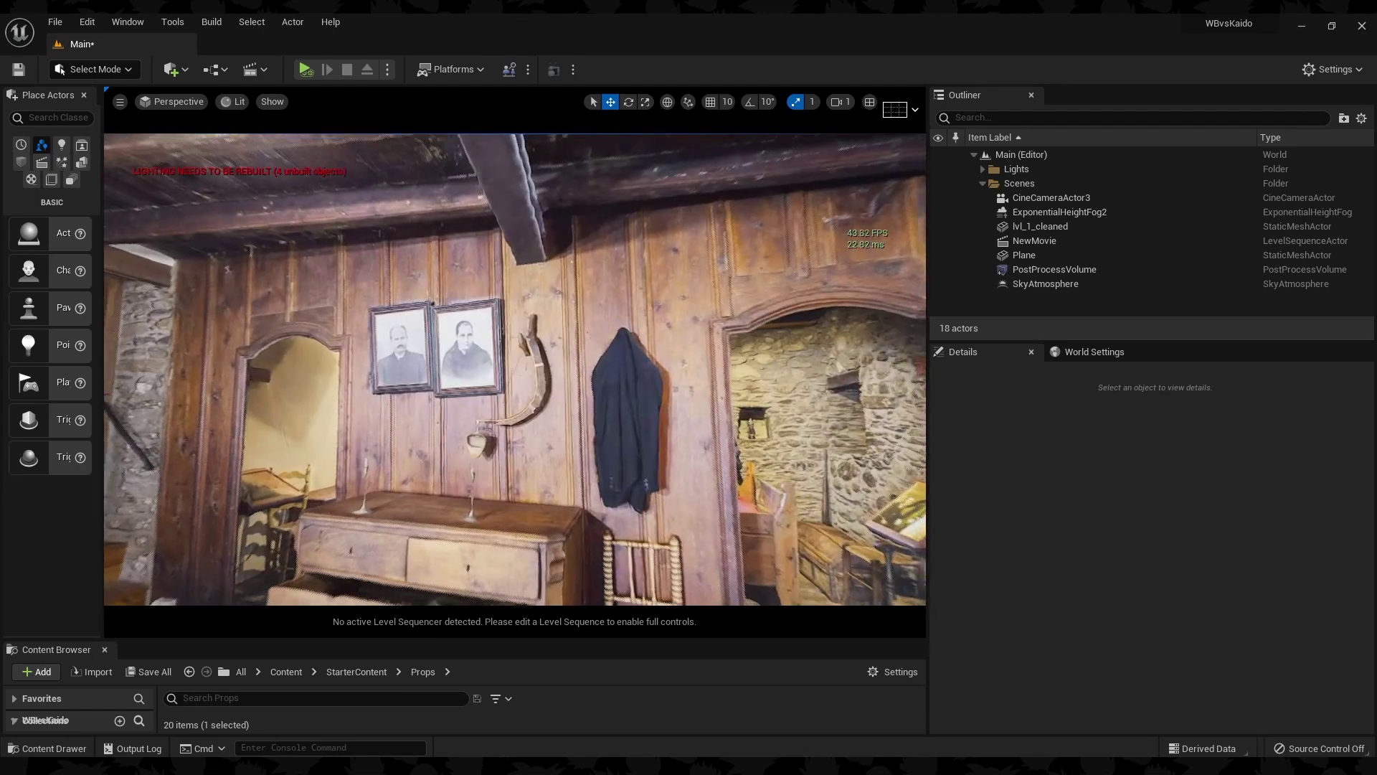
right_click_drag(515, 369, 646, 445)
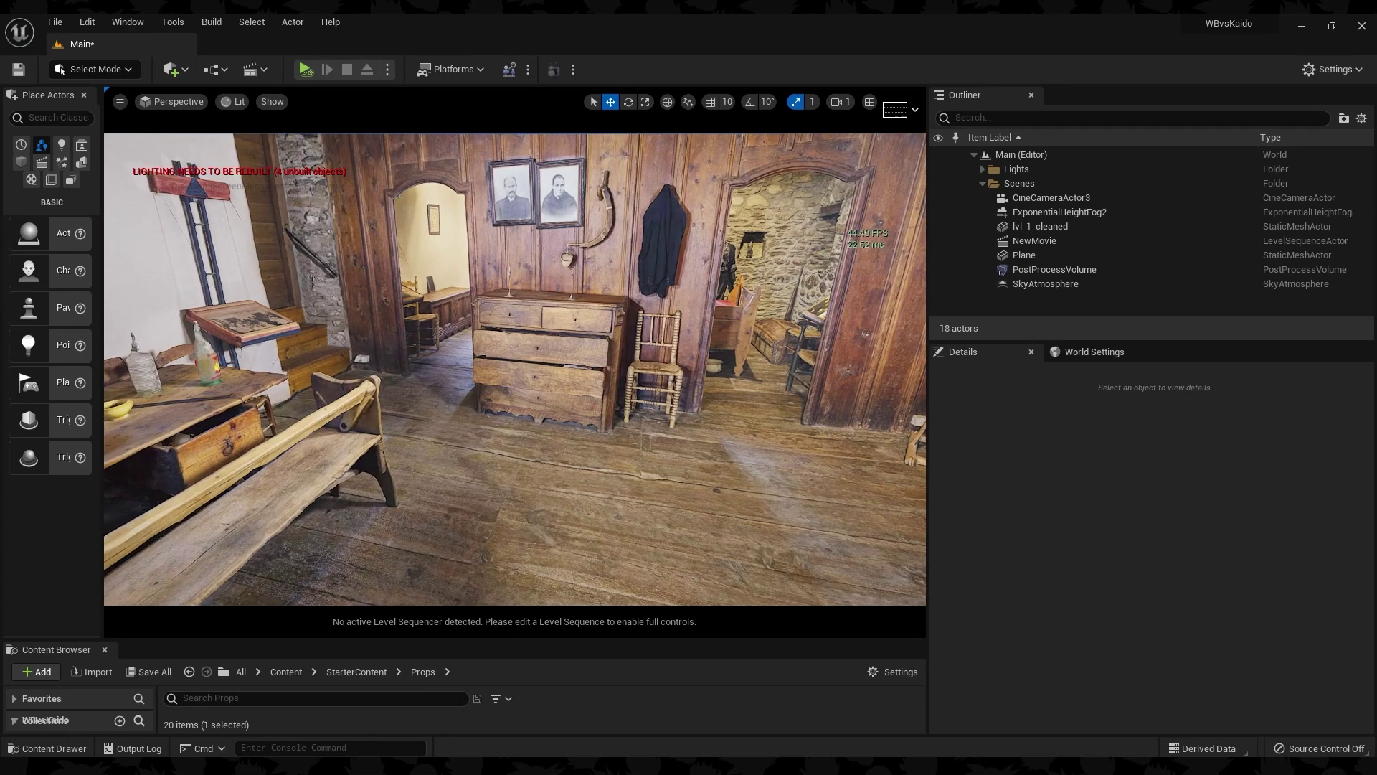
right_click_drag(515, 369, 674, 338)
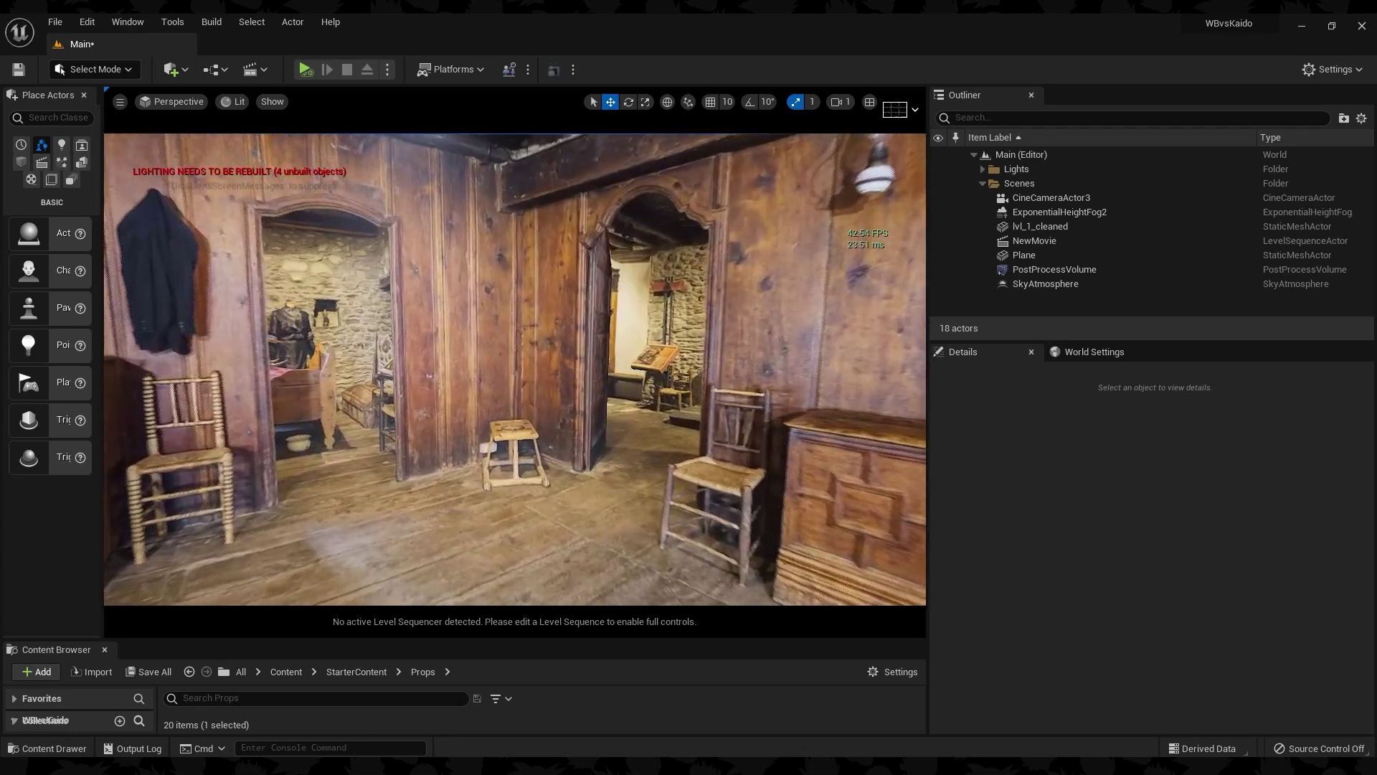
key("w")
right_click_drag(515, 370, 710, 344)
right_click_drag(464, 414, 387, 427)
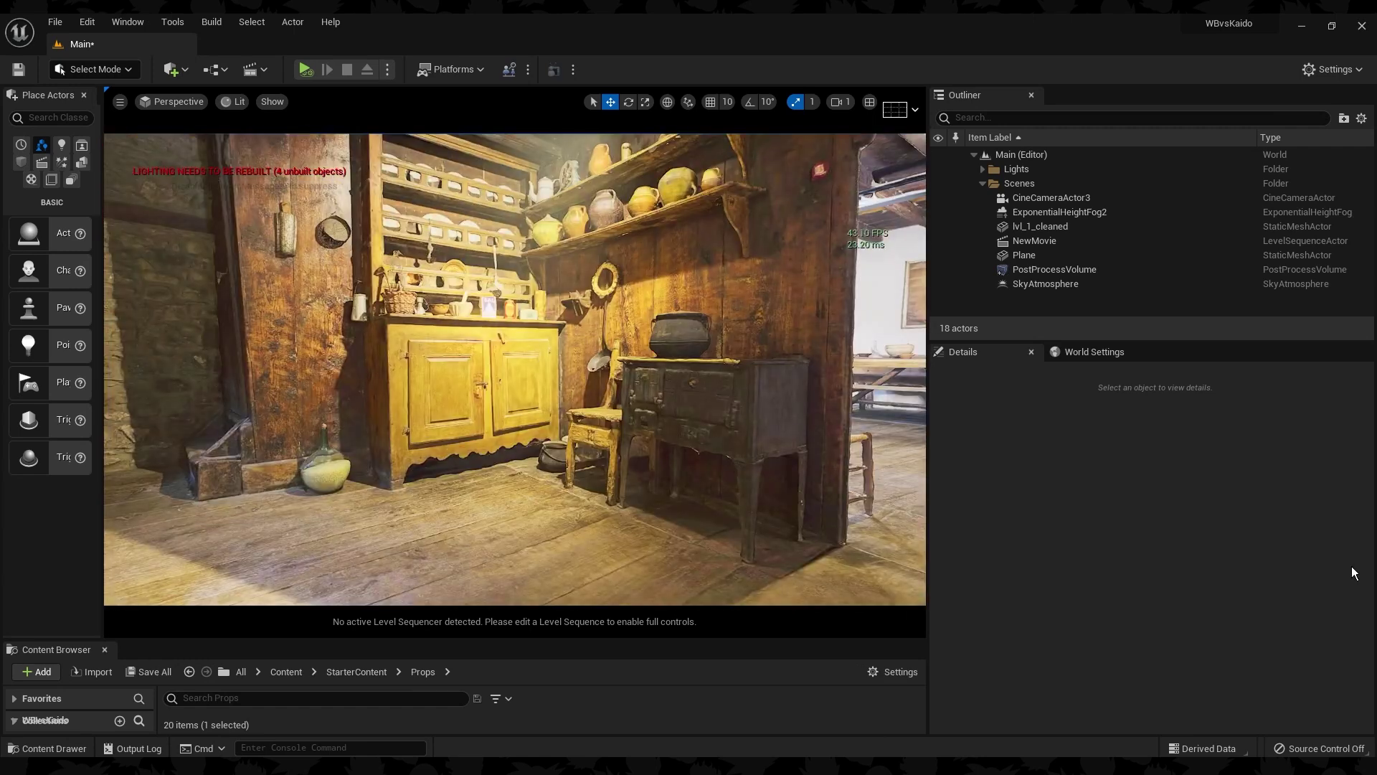